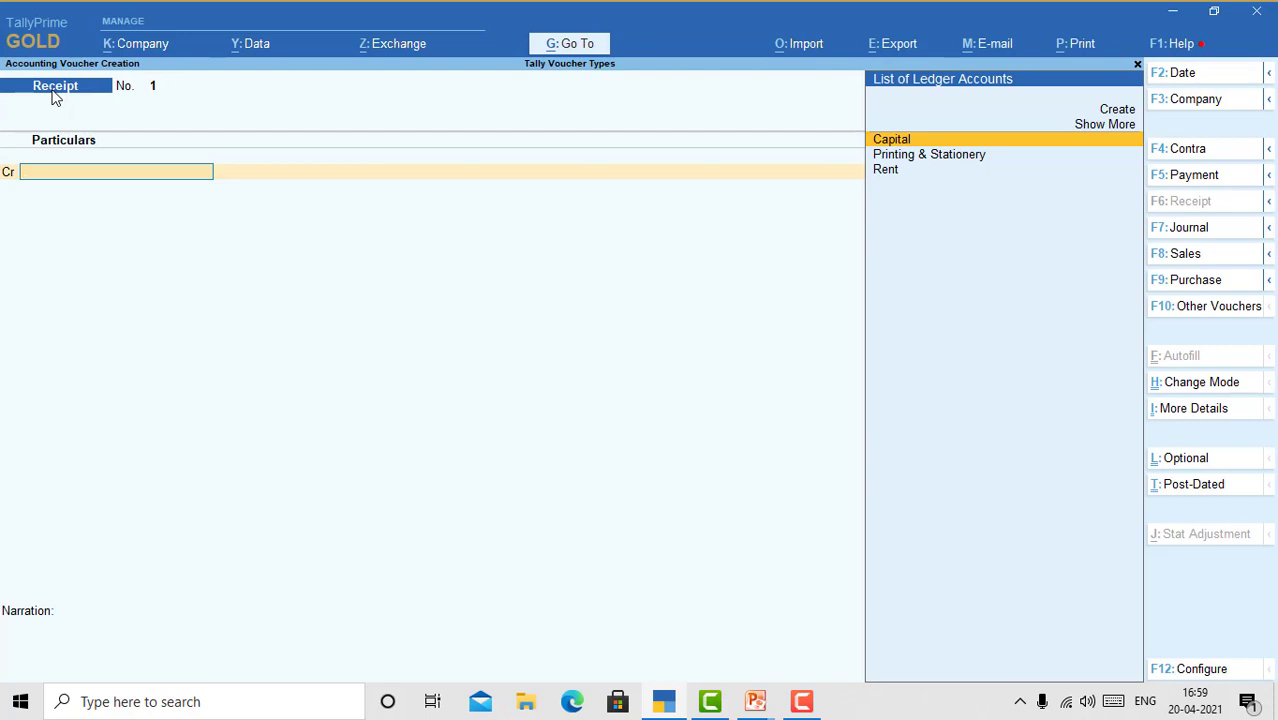
Fill the receipt voucher by crediting Capital with 50,000 and debiting Cash with the same amount.
key(Return)
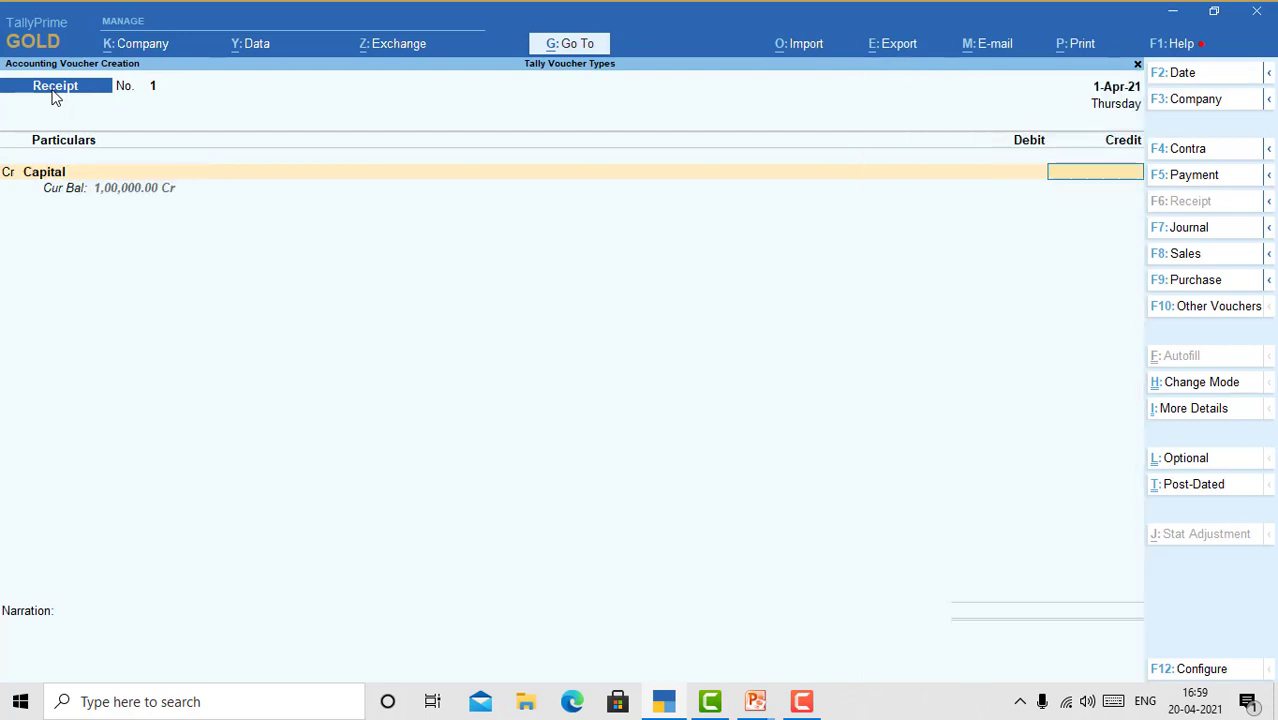
text(50,000)
key(Return)
key(Return)
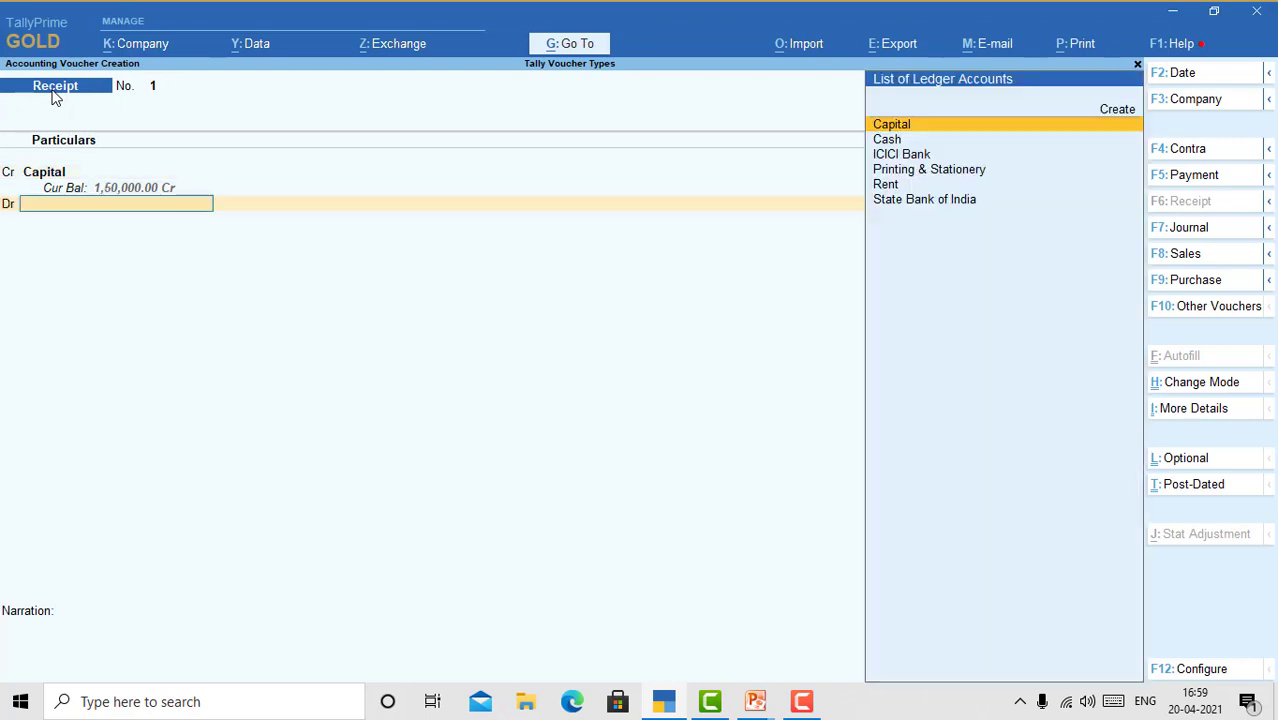
text(Cash)
key(Return)
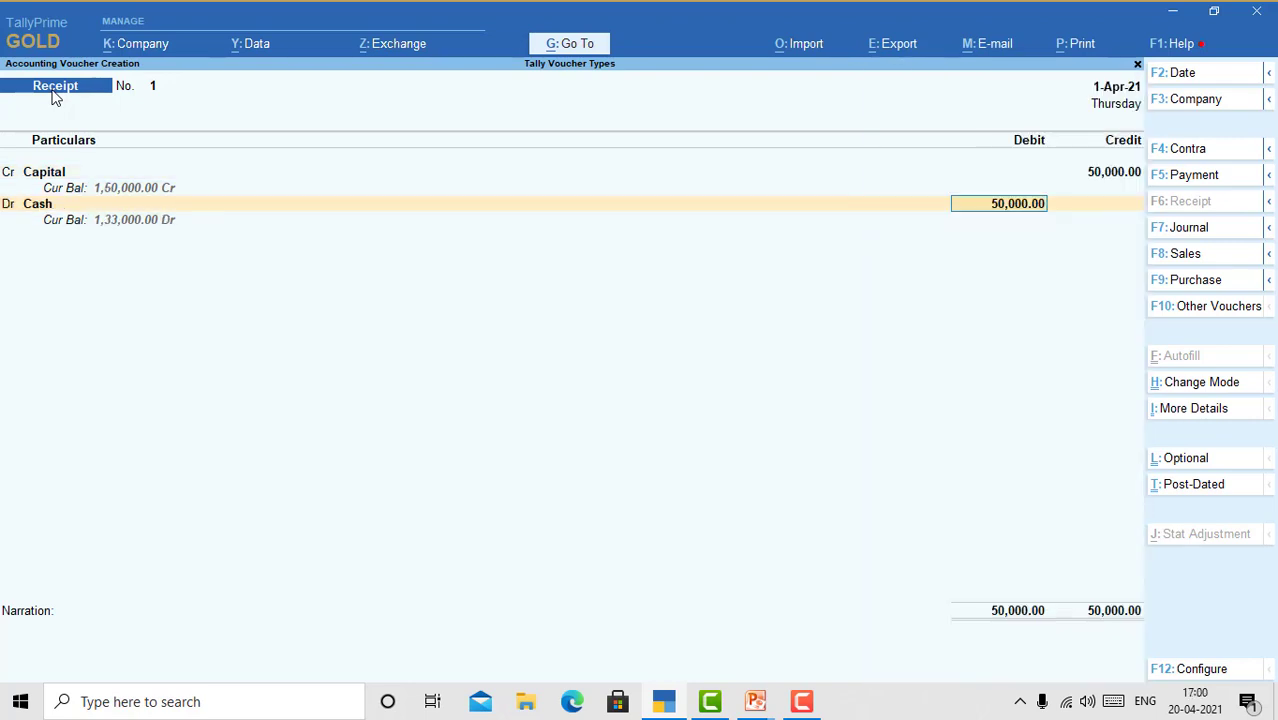
key(Return)
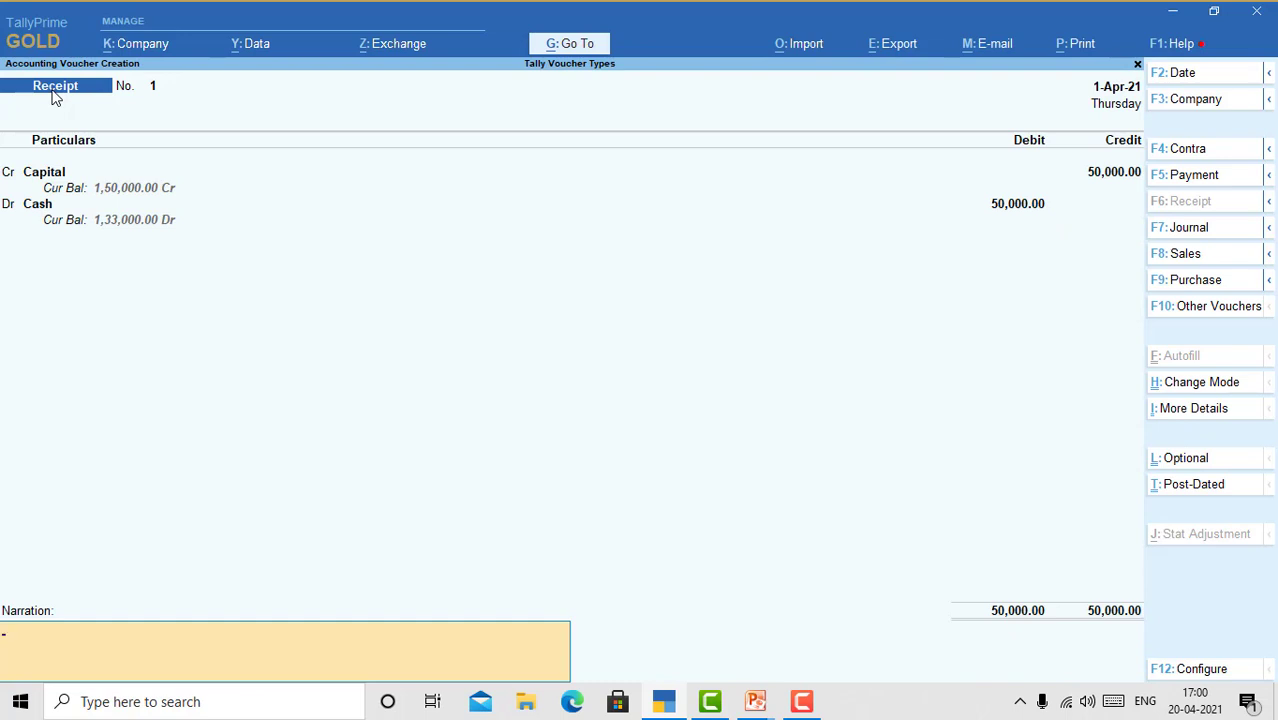
Add the narration "Capital introduced in business" and save the receipt voucher.
text(Capital introduced in business)
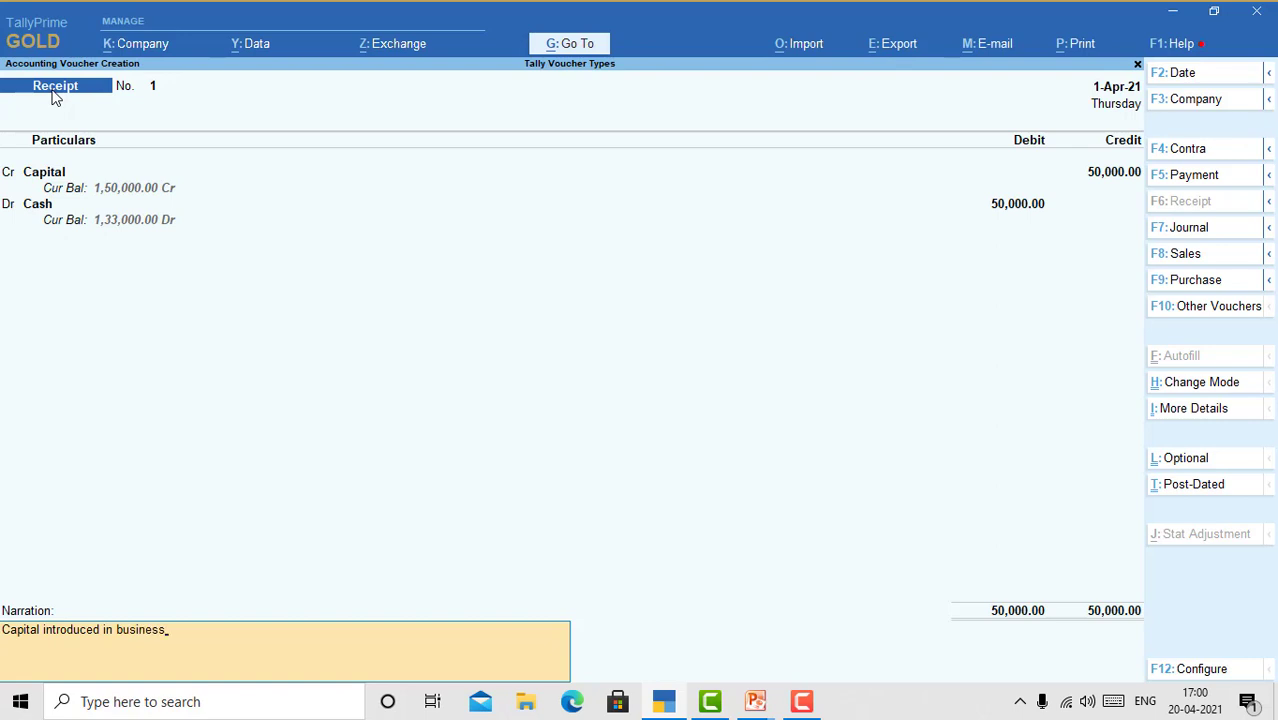
key(Return)
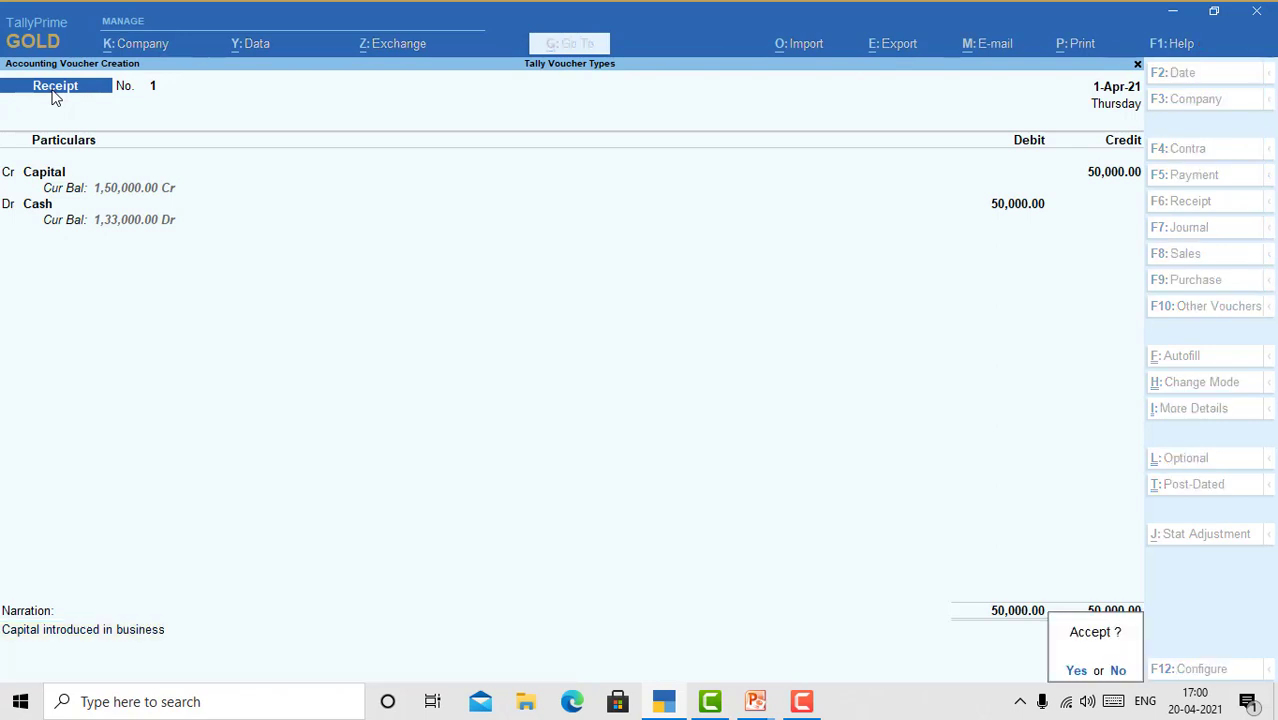
key(Return)
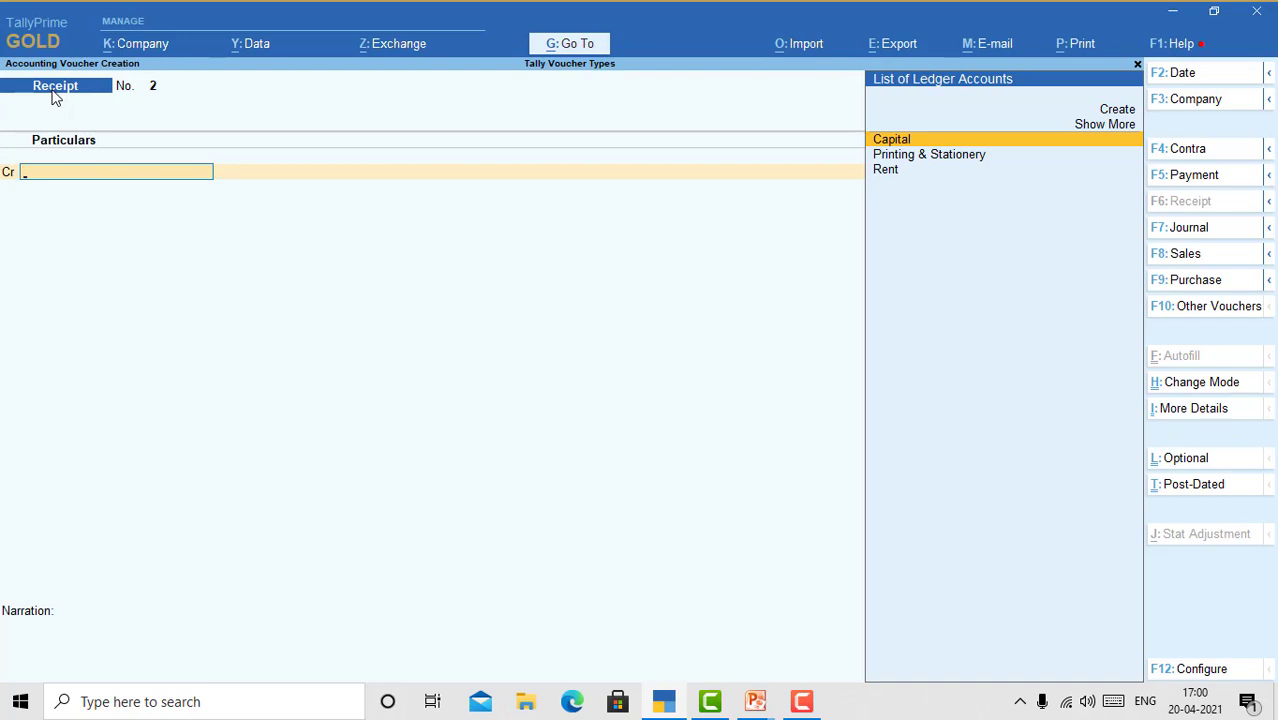
Credit Capital with 2,00,000 in the new receipt voucher.
key(Return)
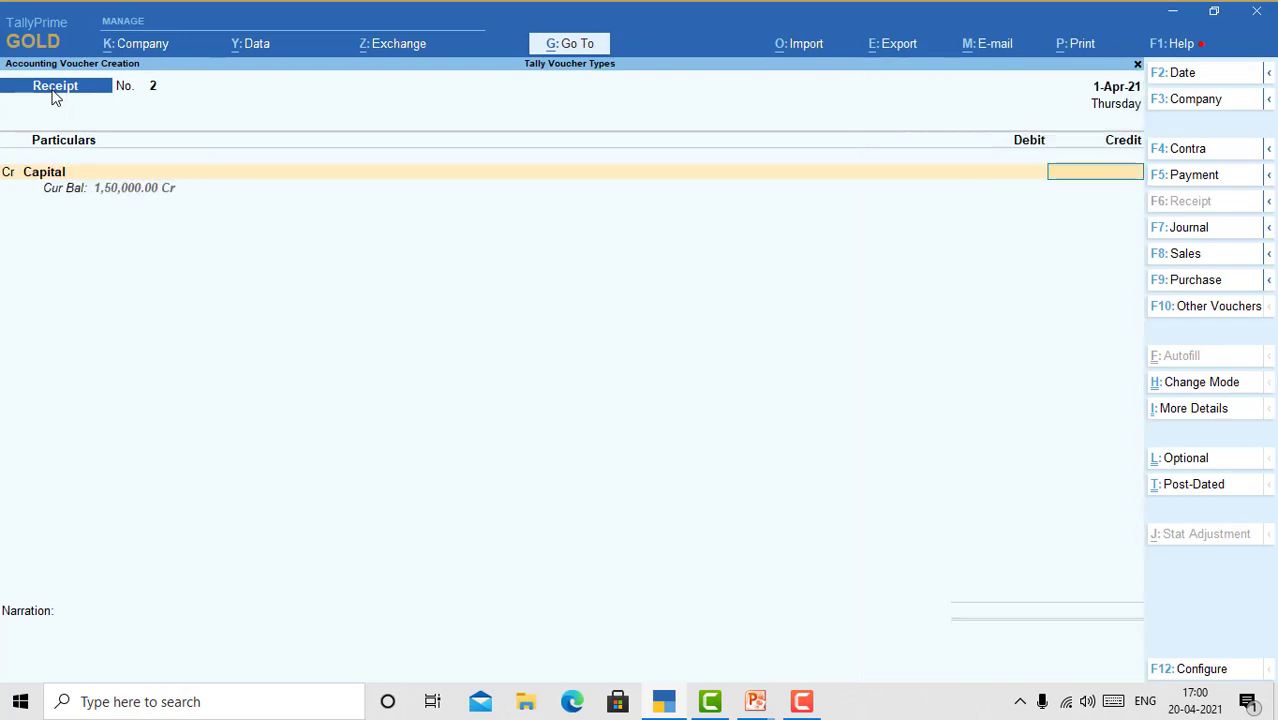
text(200000)
key(BackSpace)
text(0)
key(Return)
key(Return)
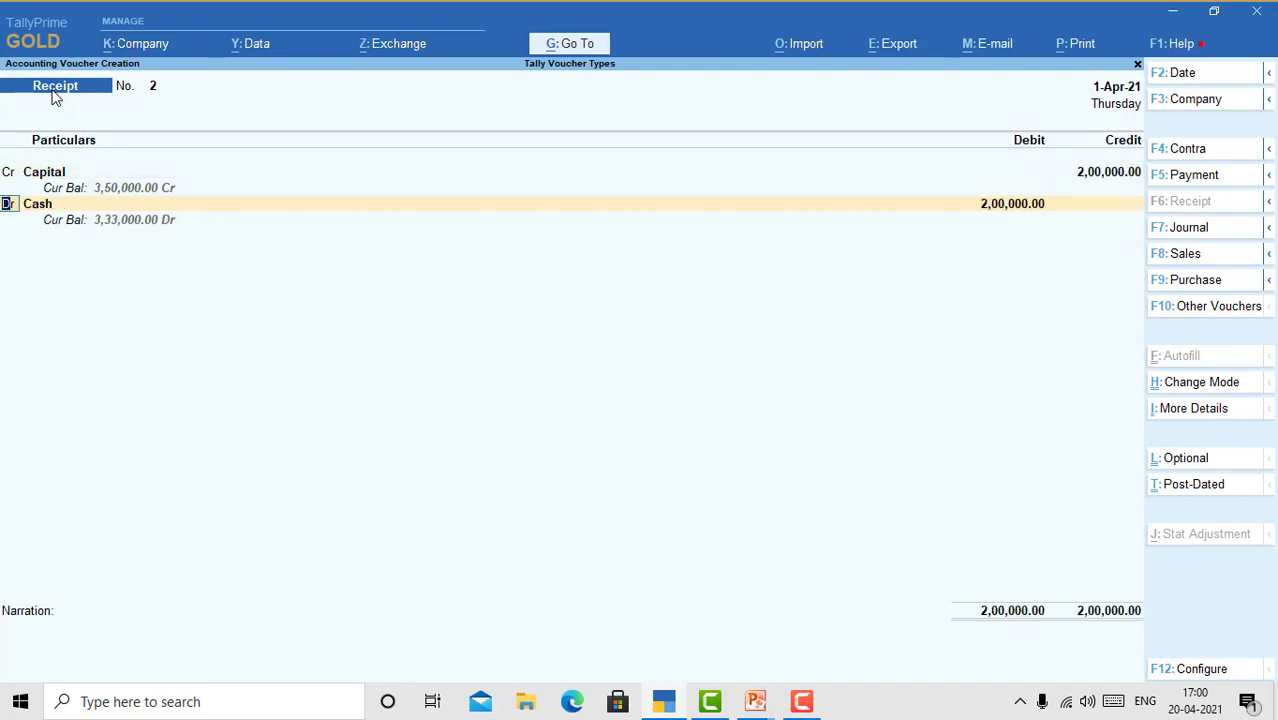
Set the debit ledger to ICICI Bank for 2,00,000 and accept the default Cheque/DD bank allocation with instrument number and bank blank.
key(Down)
key(Down)
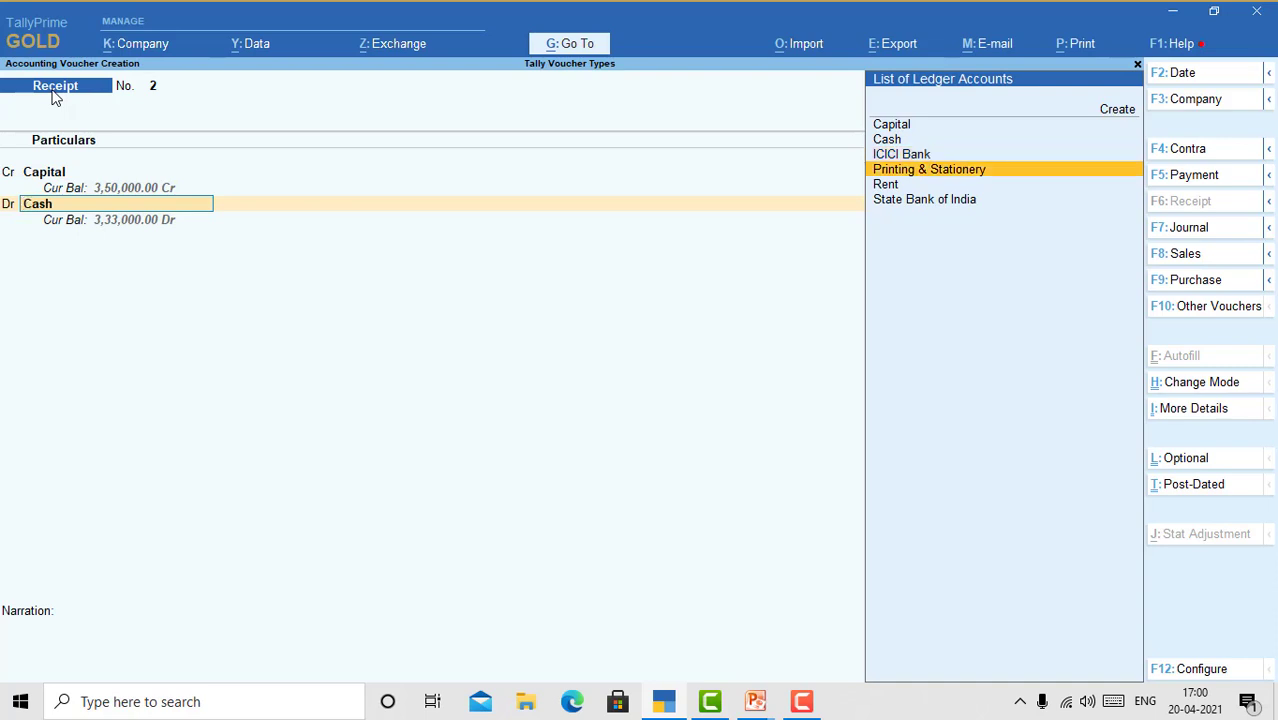
key(Up)
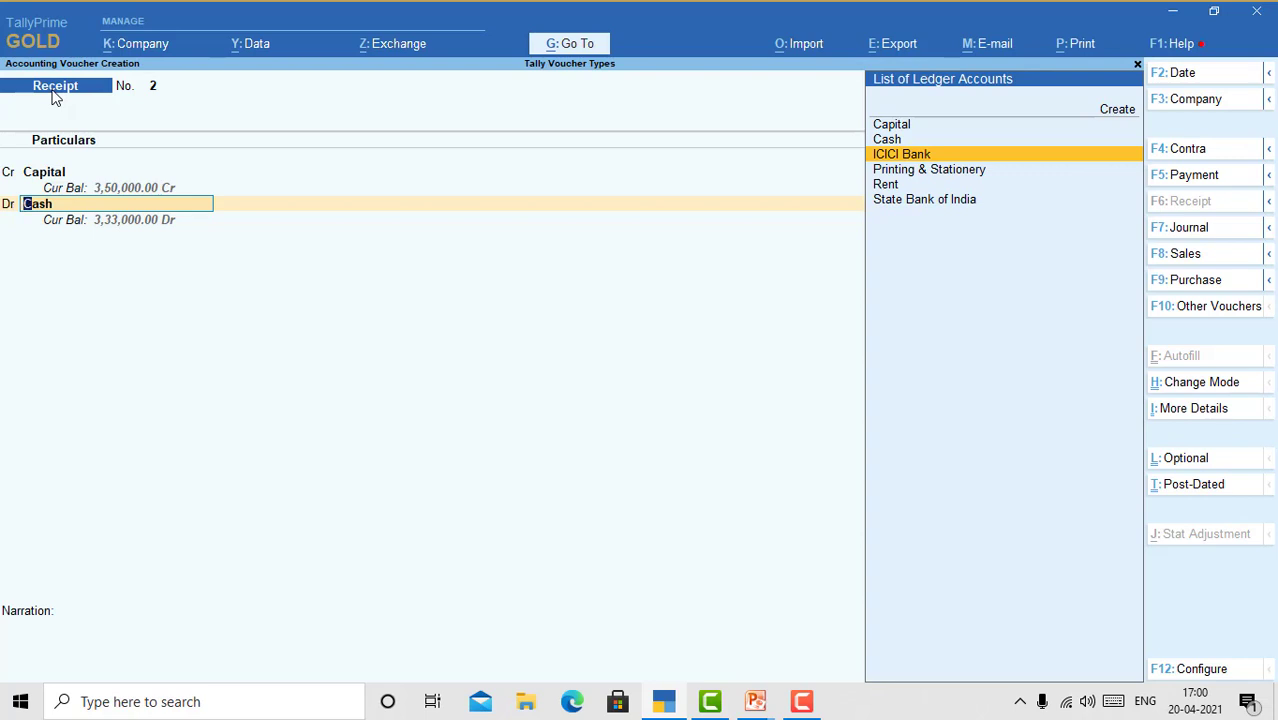
key(Return)
key(Return)
key(Return)
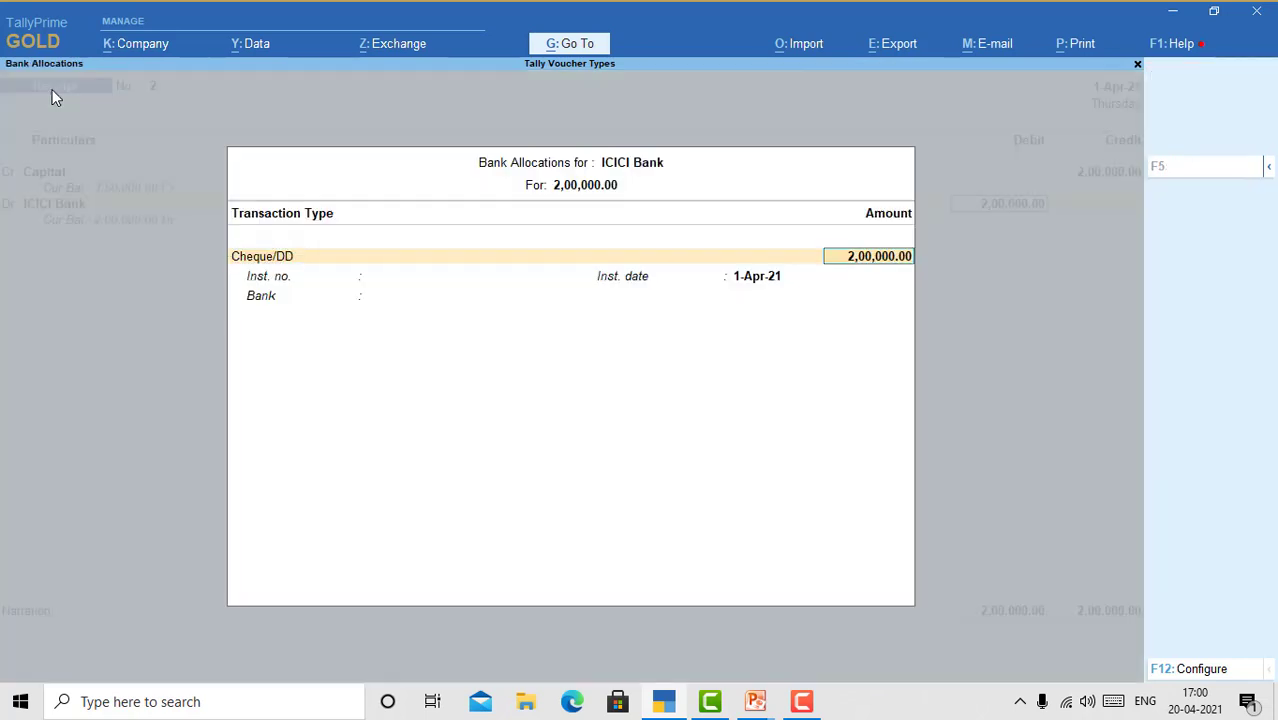
key(Return)
key(Return)
key(Return)
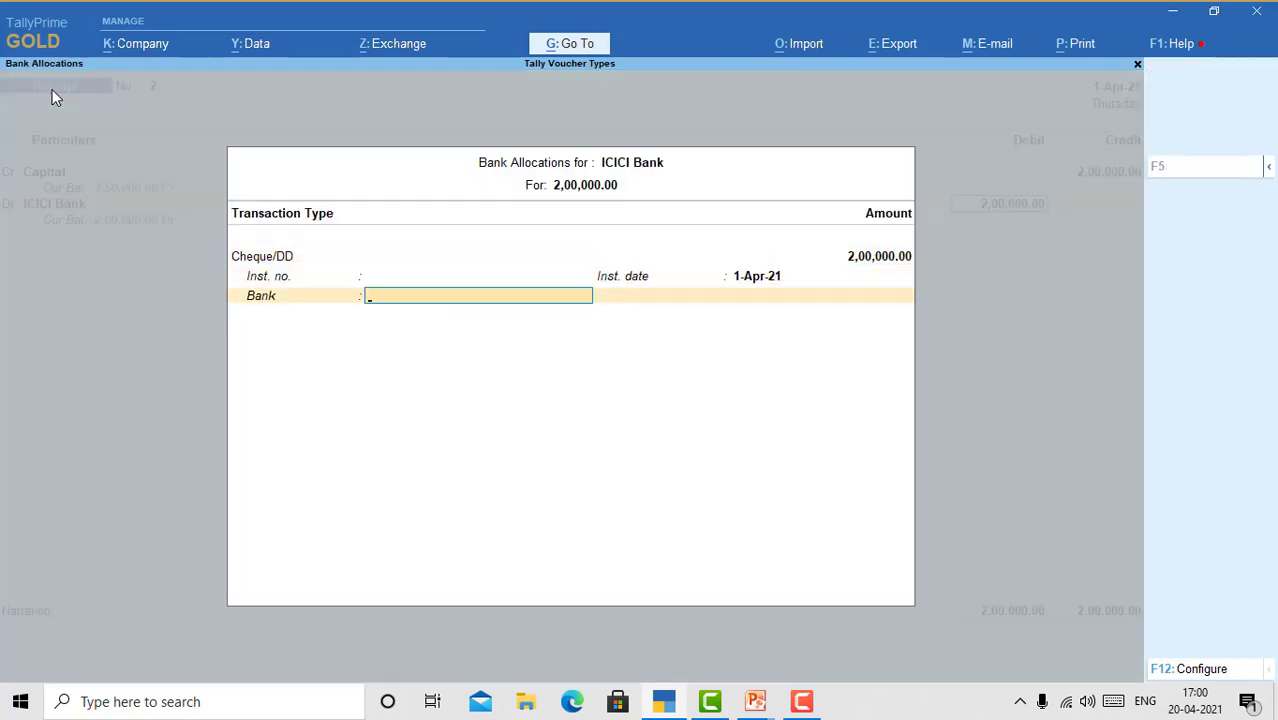
key(Return)
Add the narration "Capital introduced in bank" and save the receipt voucher.
text(Ca)
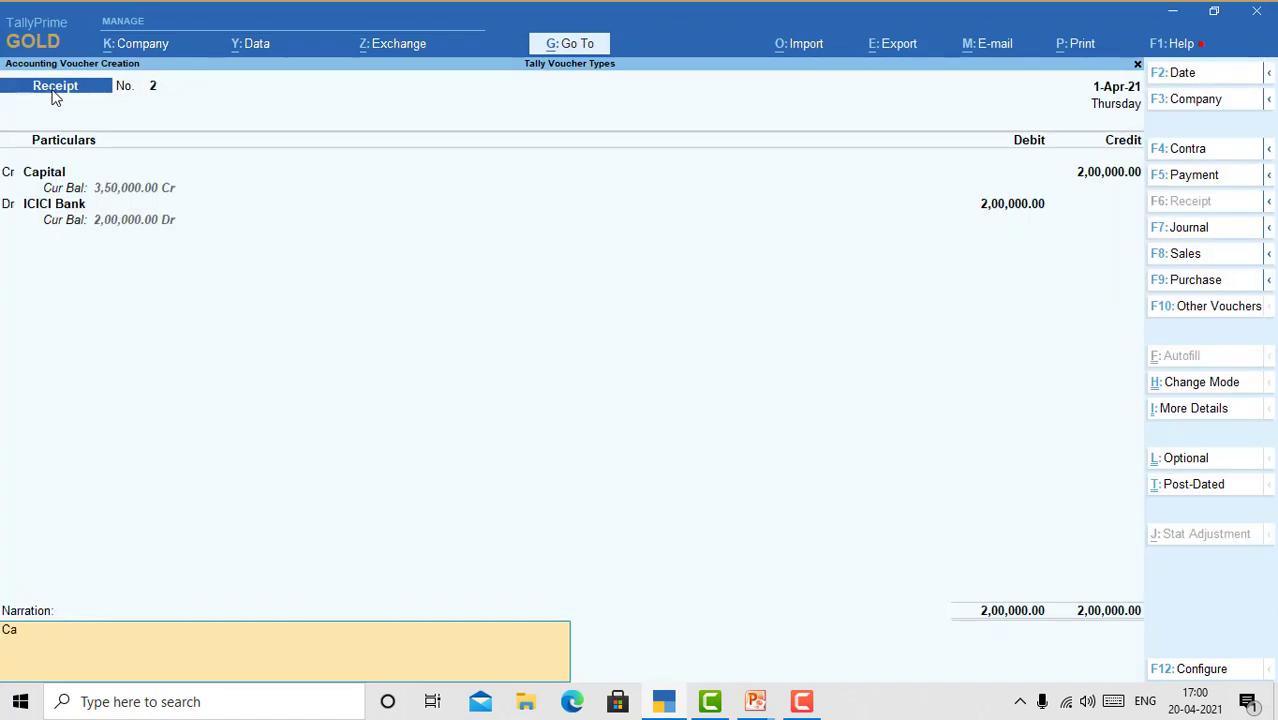
text(pital introduced in bank)
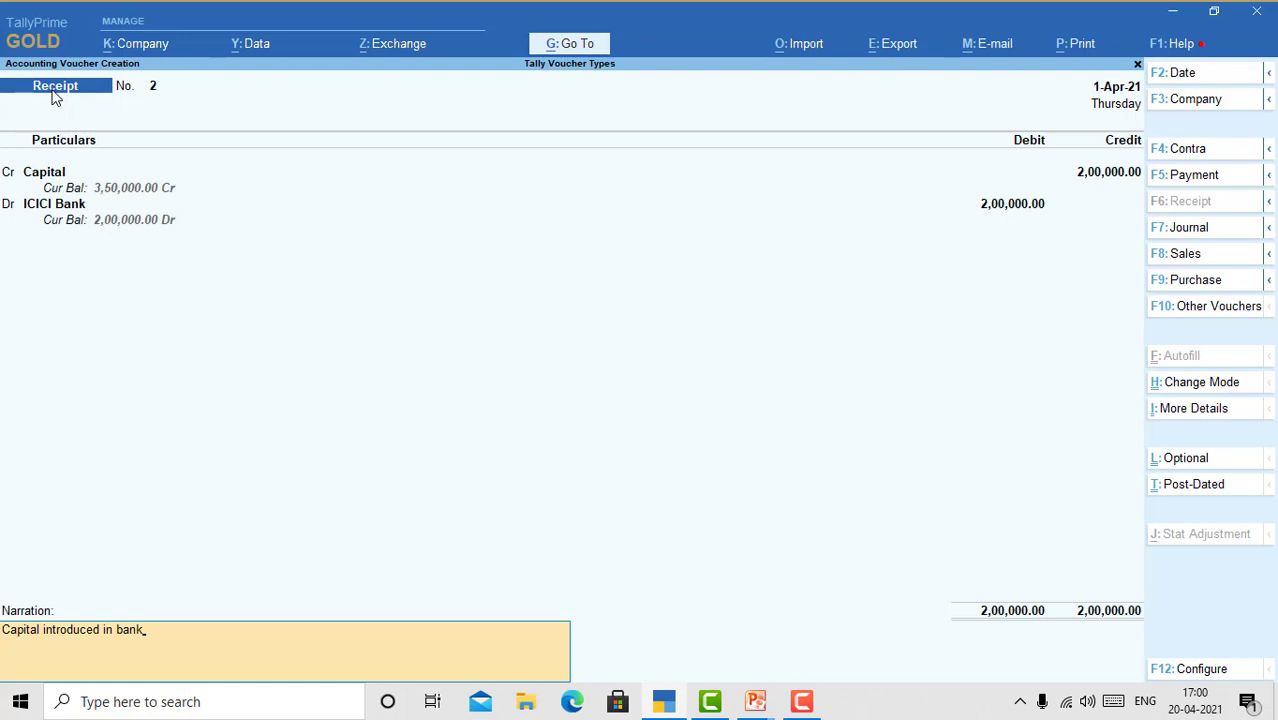
key(Return)
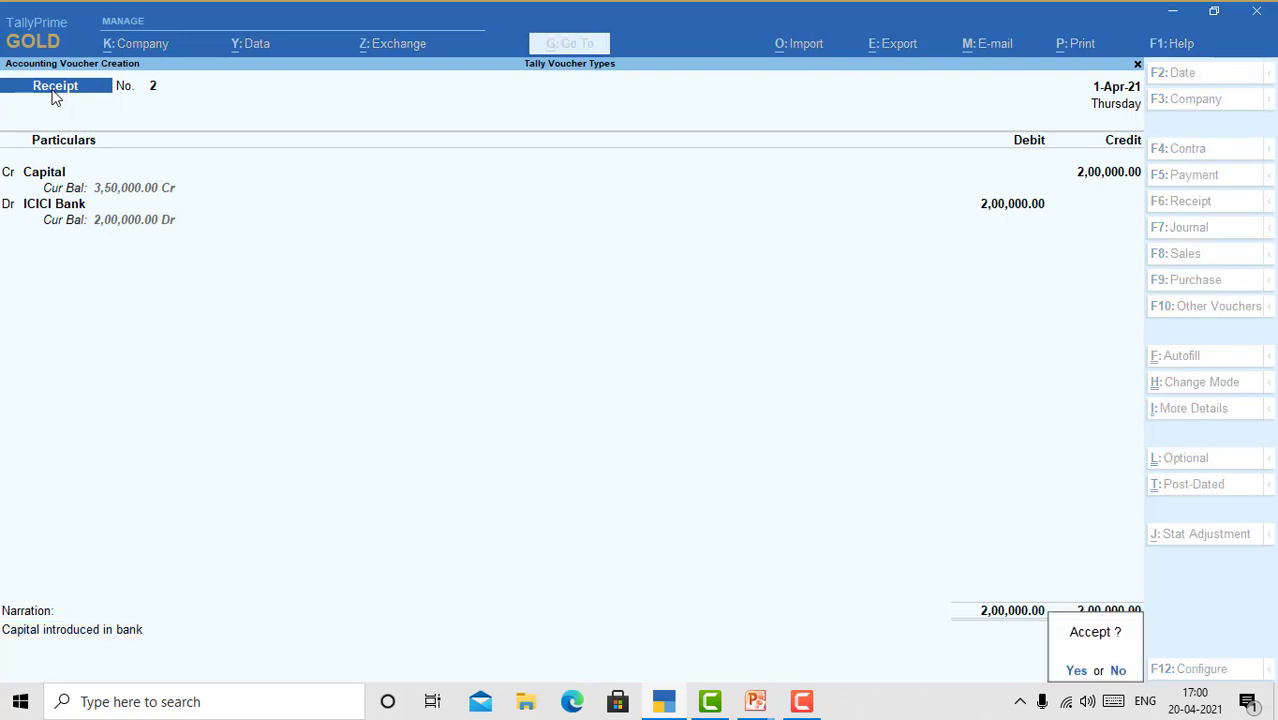
key(Return)
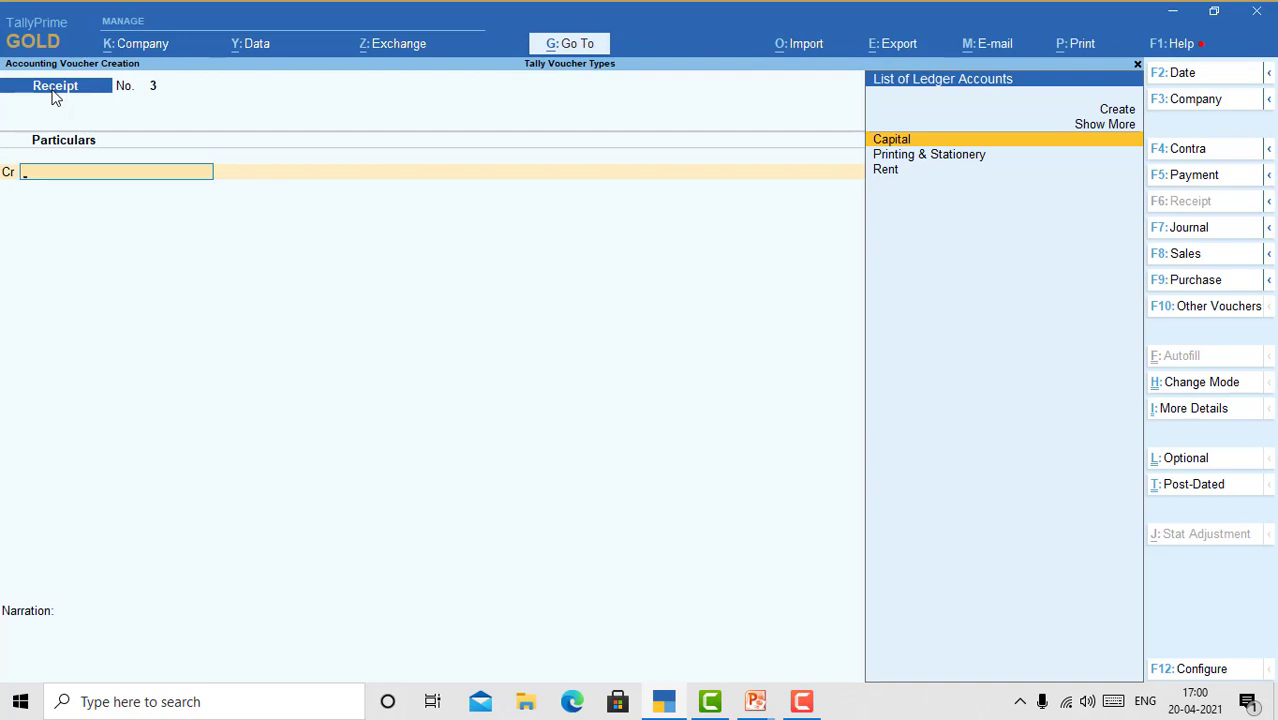
Credit Capital with 10,000 in the third receipt voucher.
key(Return)
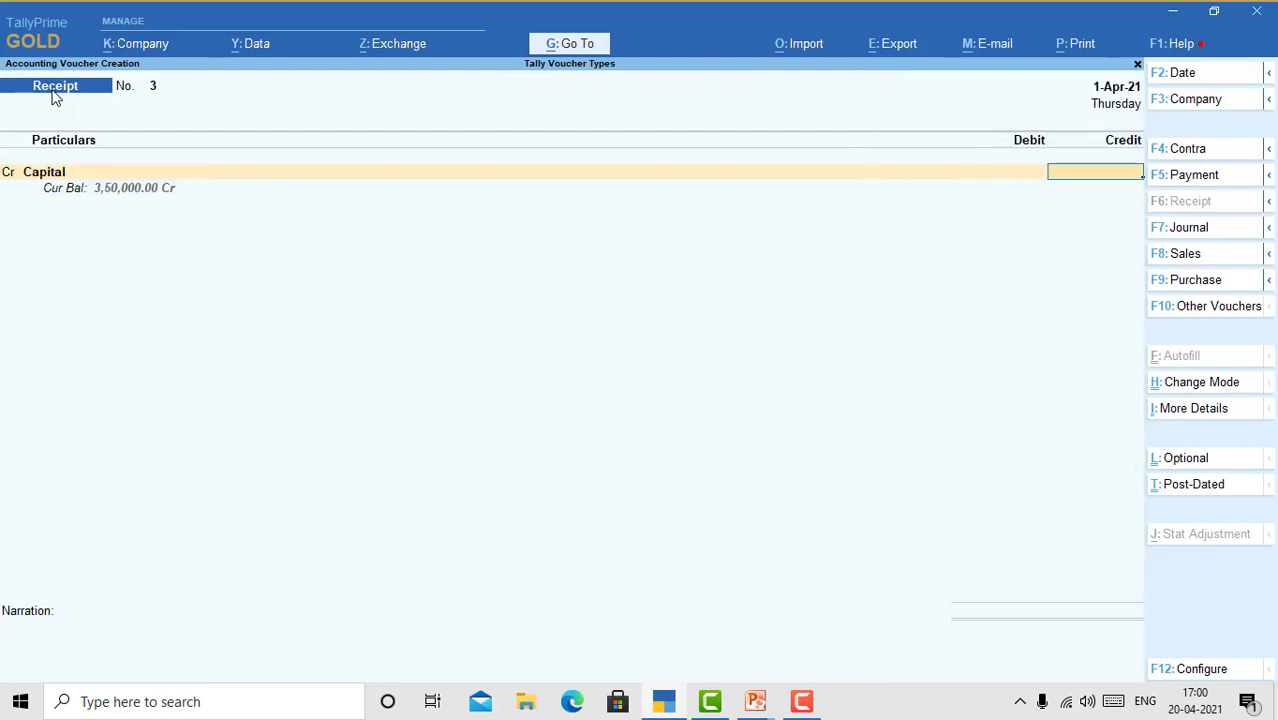
text(10000)
key(Return)
Try to complete the receipt voucher with Rent as the debit ledger for 10,000.
key(Down)
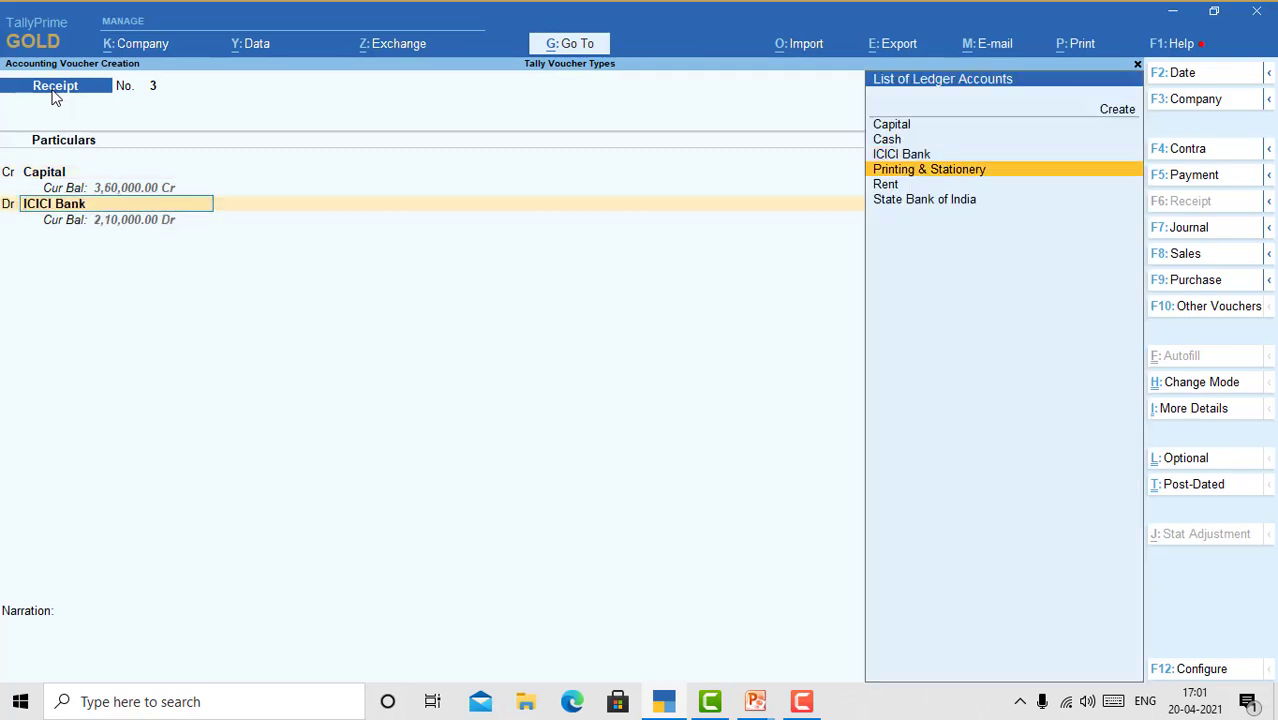
key(Down)
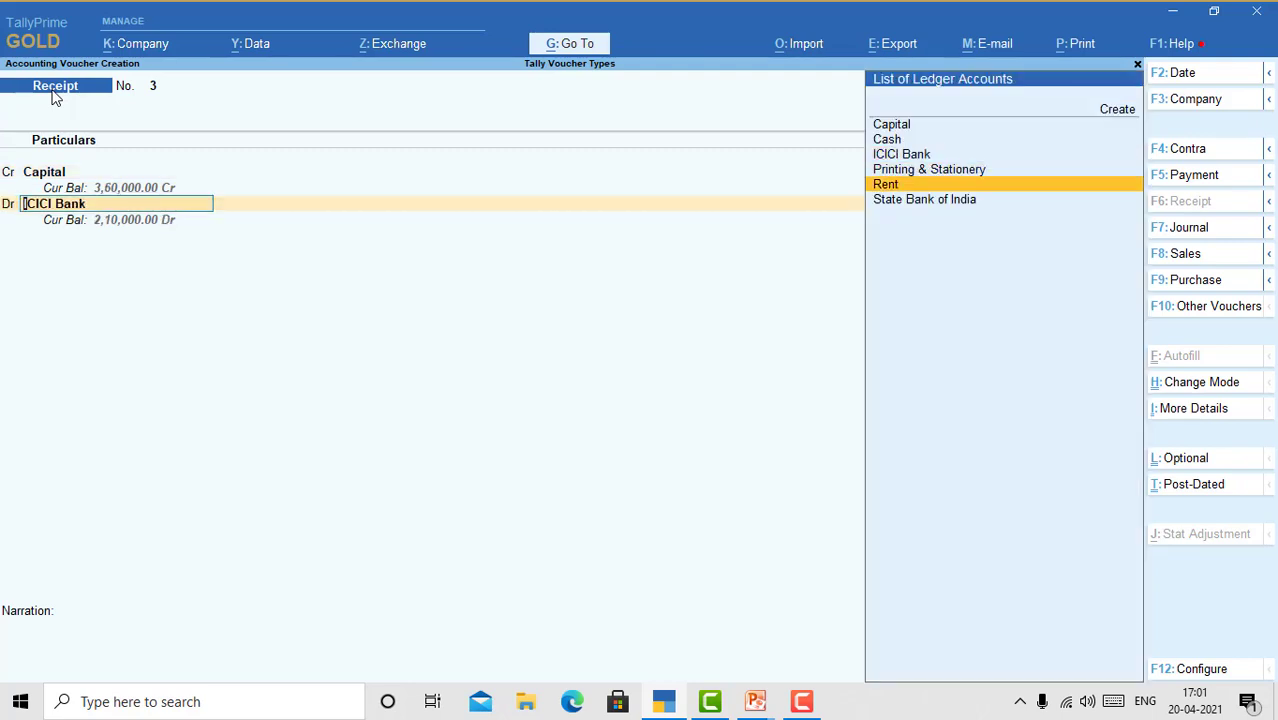
key(Return)
key(Return)
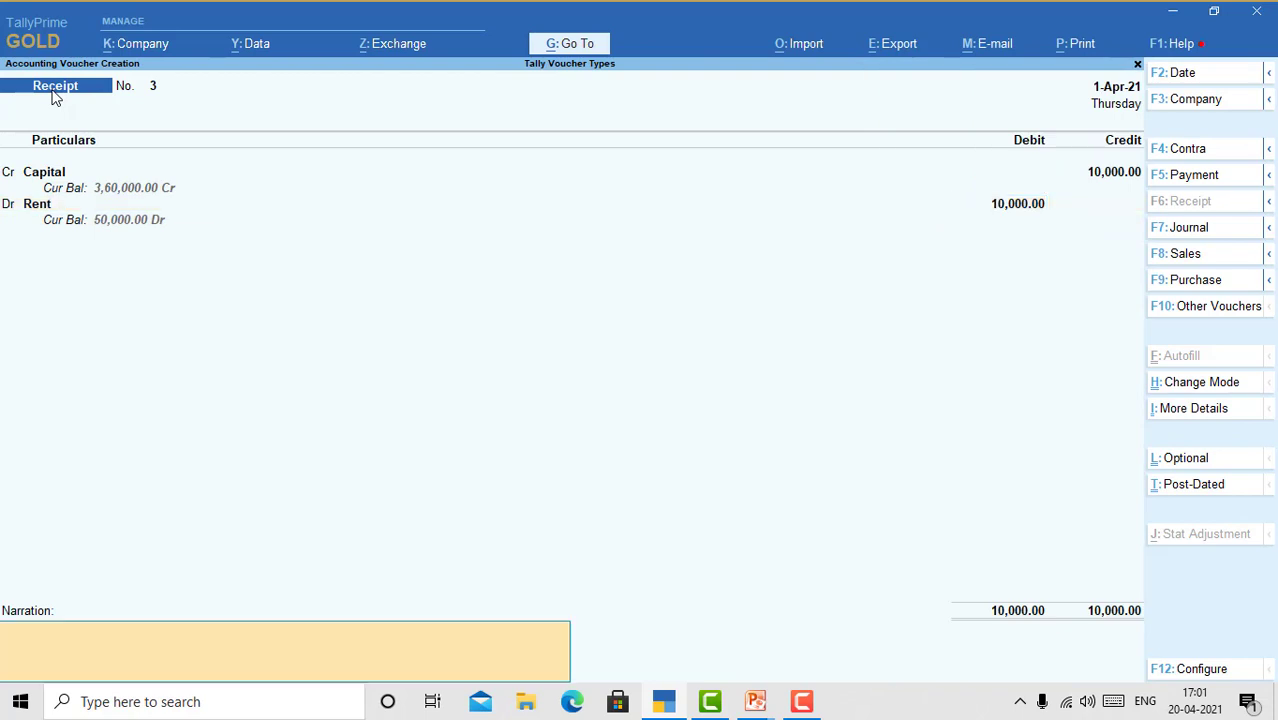
key(Return)
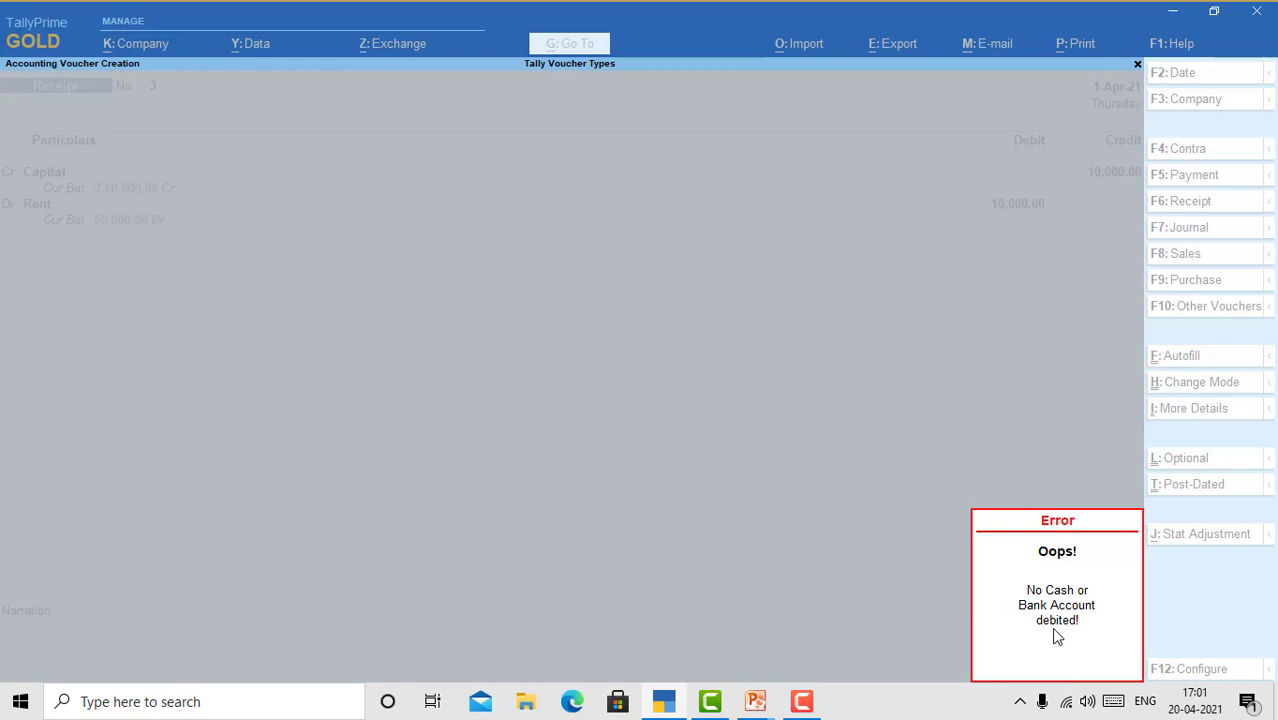
key(Escape)
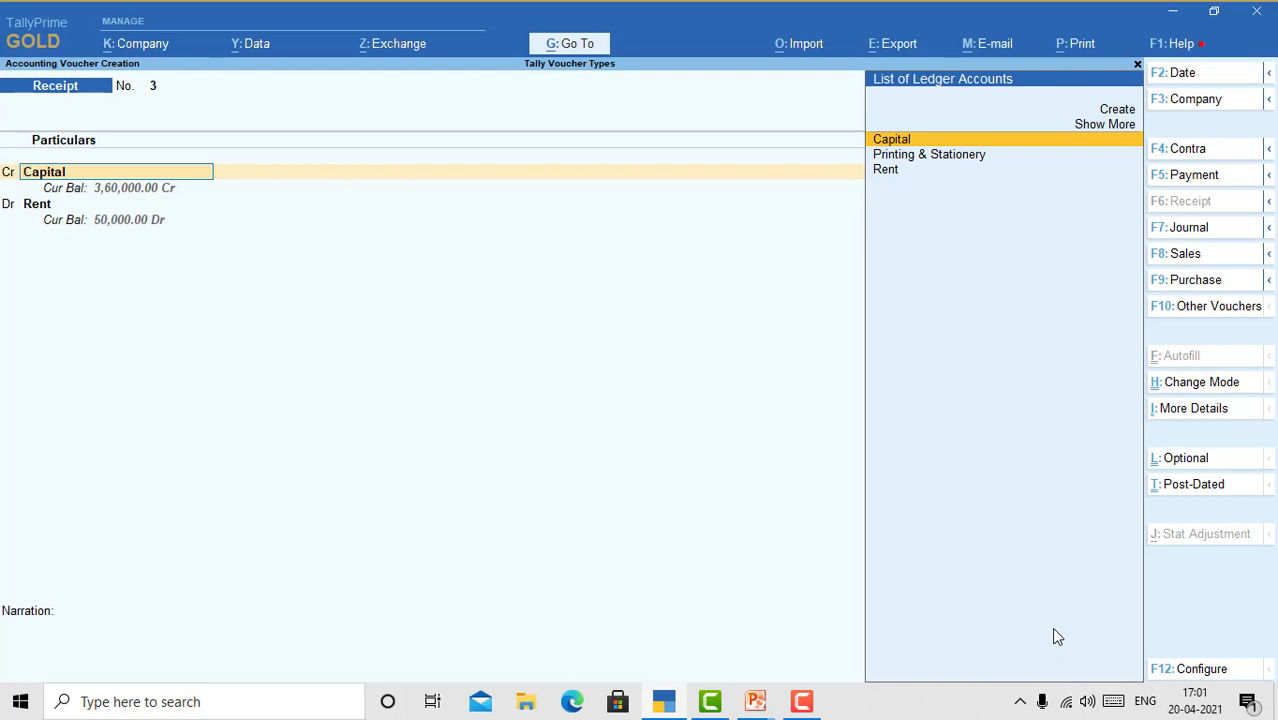
Replace the Rent debit ledger with ICICI Bank in the receipt voucher.
key(Return)
key(Return)
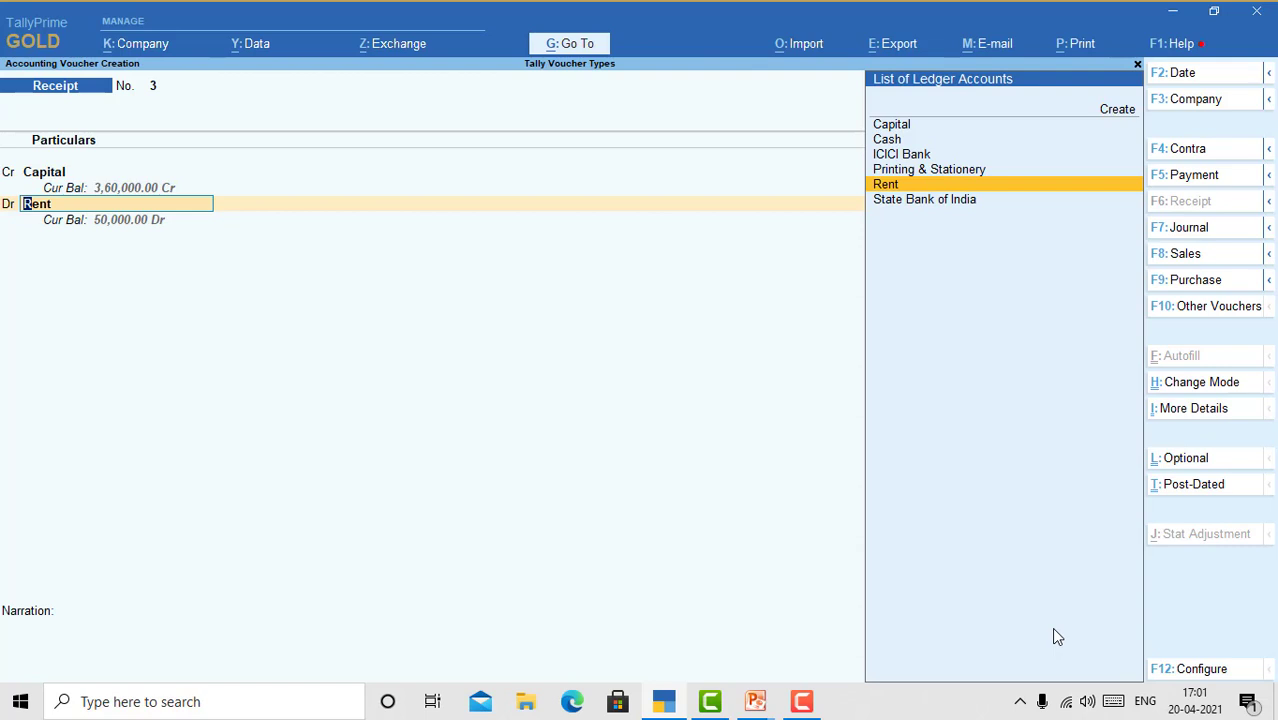
key(Up)
key(Up)
key(Up)
key(Down)
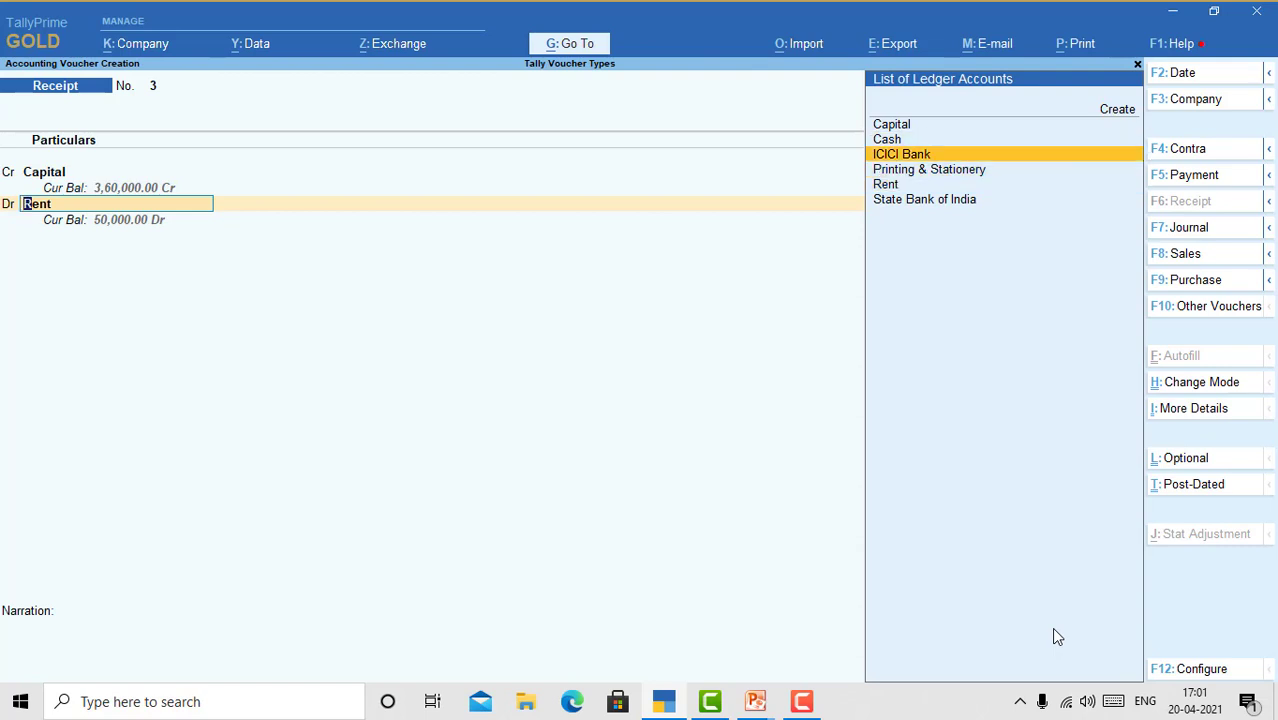
key(Return)
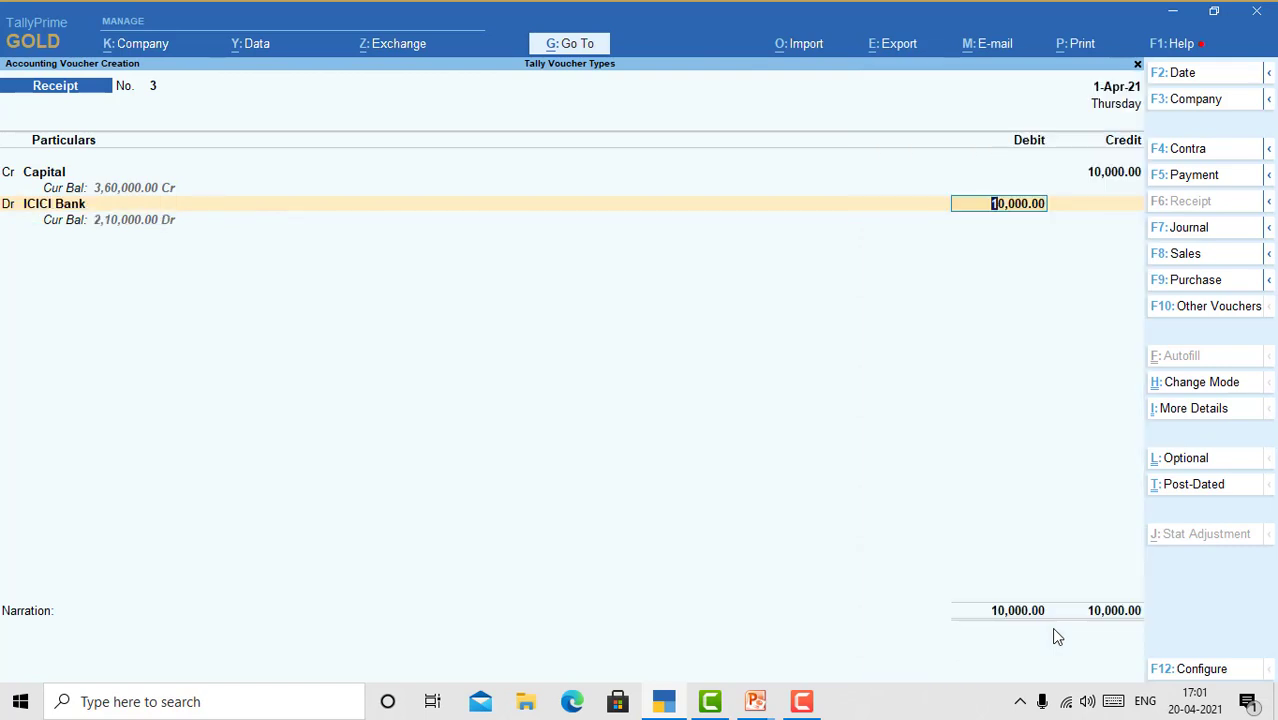
Accept the default Cheque/DD bank allocation for 10,000 and save the receipt voucher without a narration.
key(Return)
key(Return)
key(Return)
key(Return)
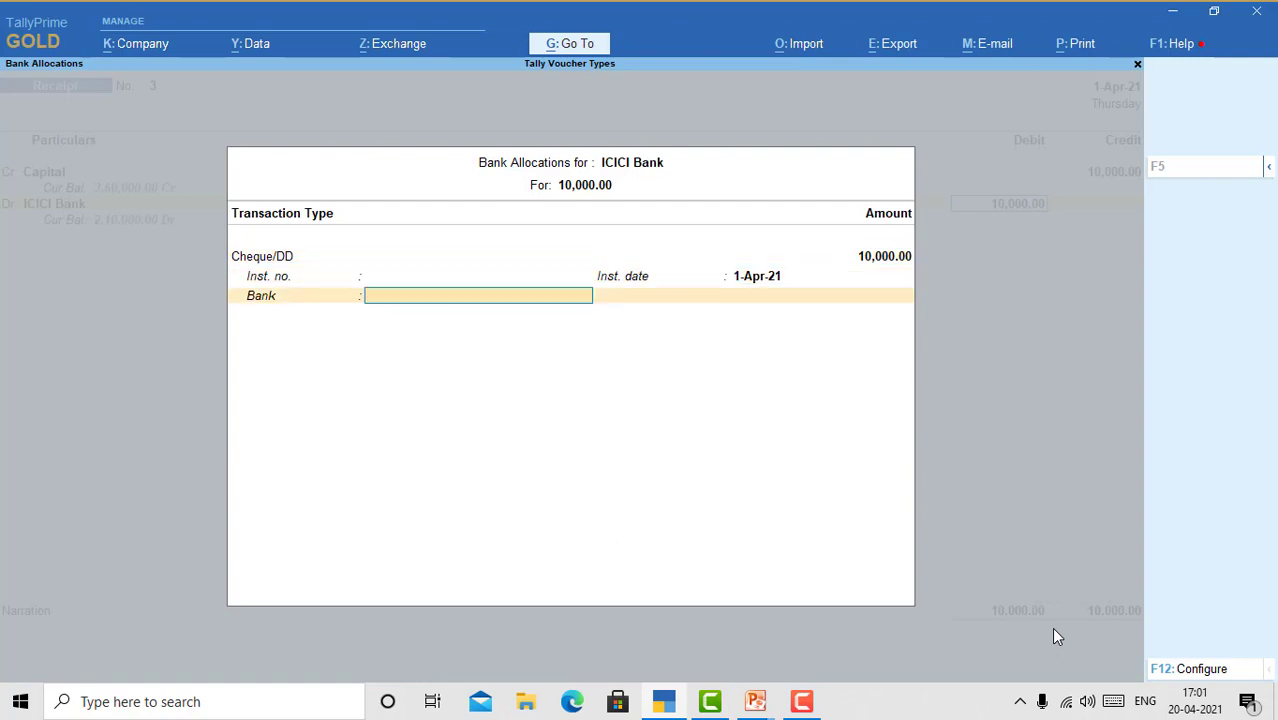
key(Return)
key(Return)
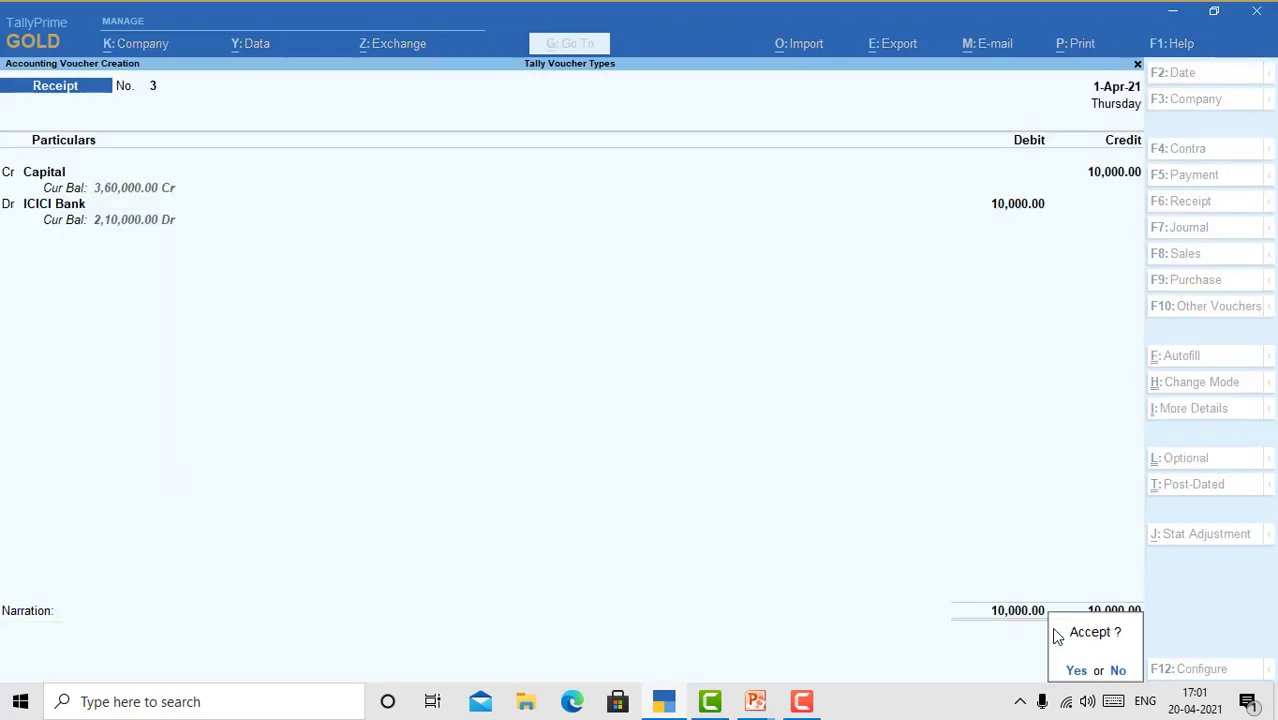
key(Return)
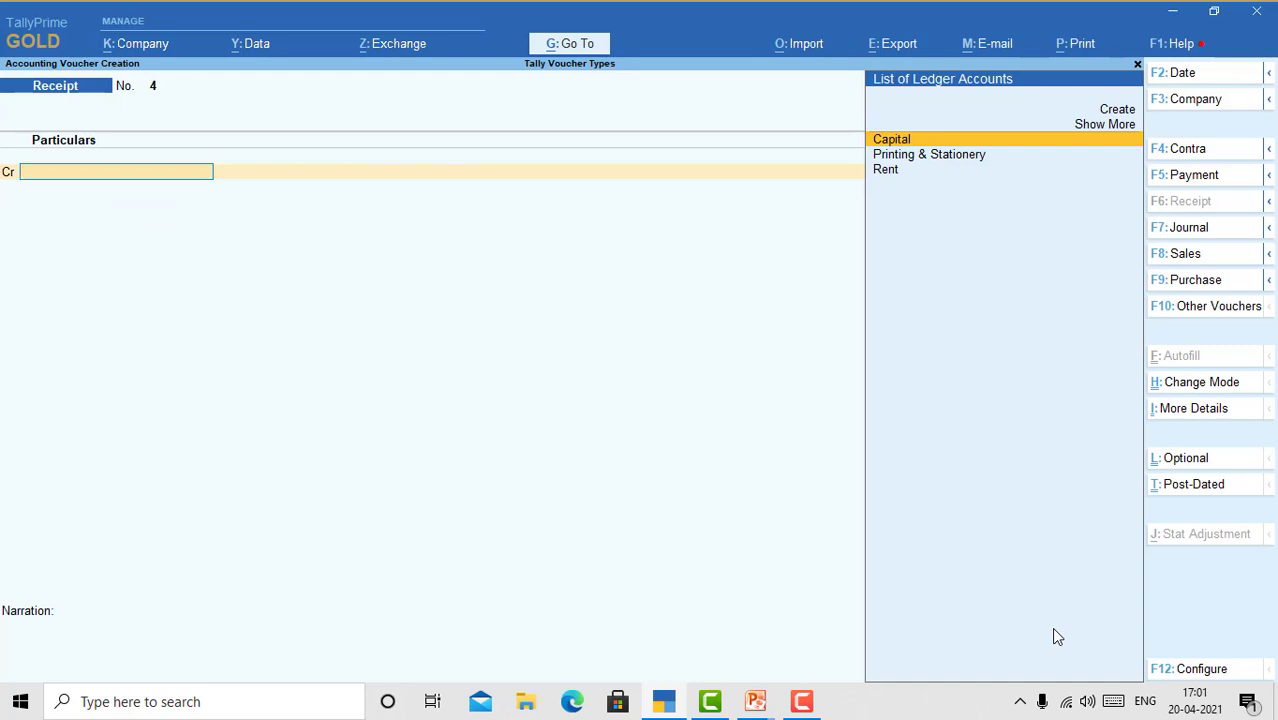
Quit voucher creation and reopen a blank receipt voucher from the Gateway of Tally.
key(Escape)
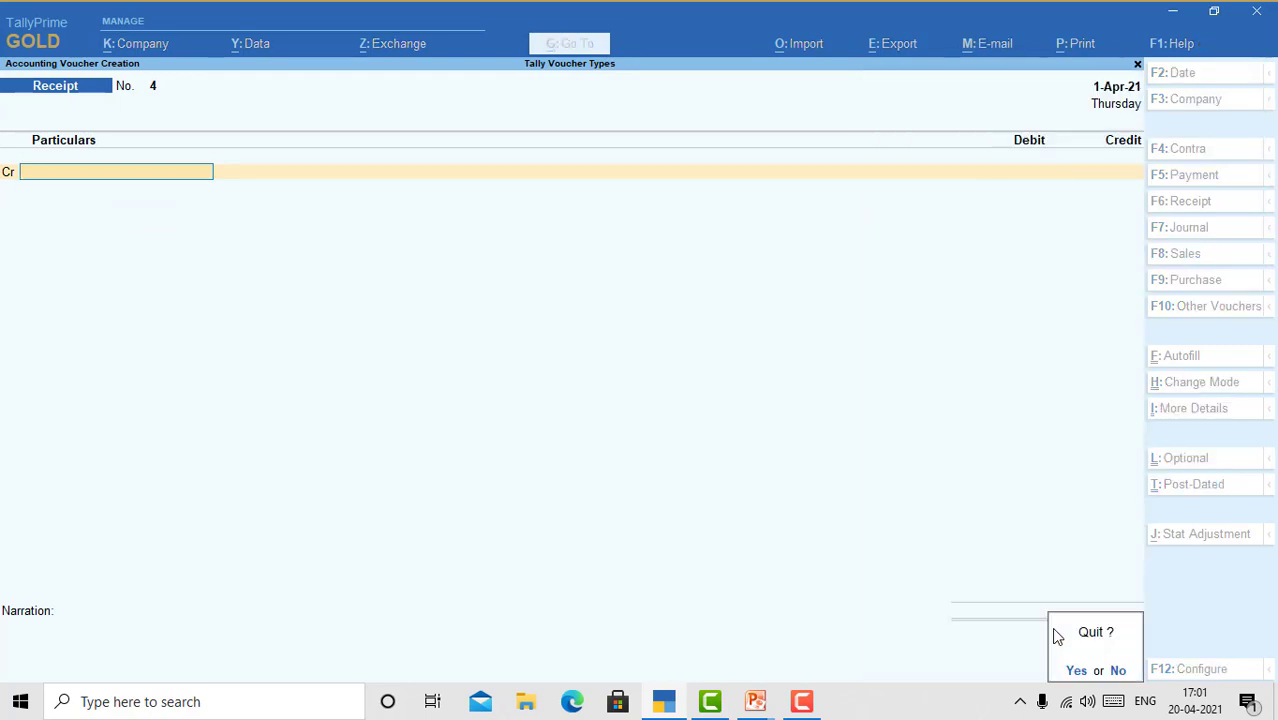
key(Return)
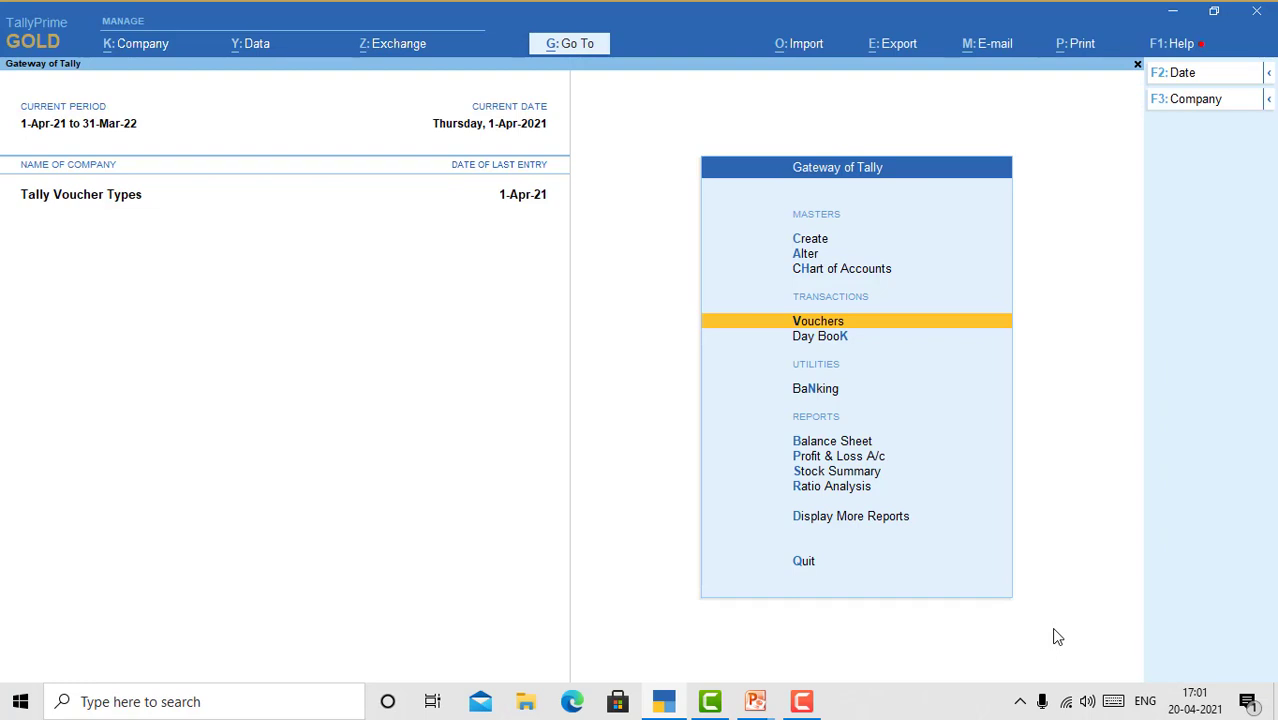
key(Return)
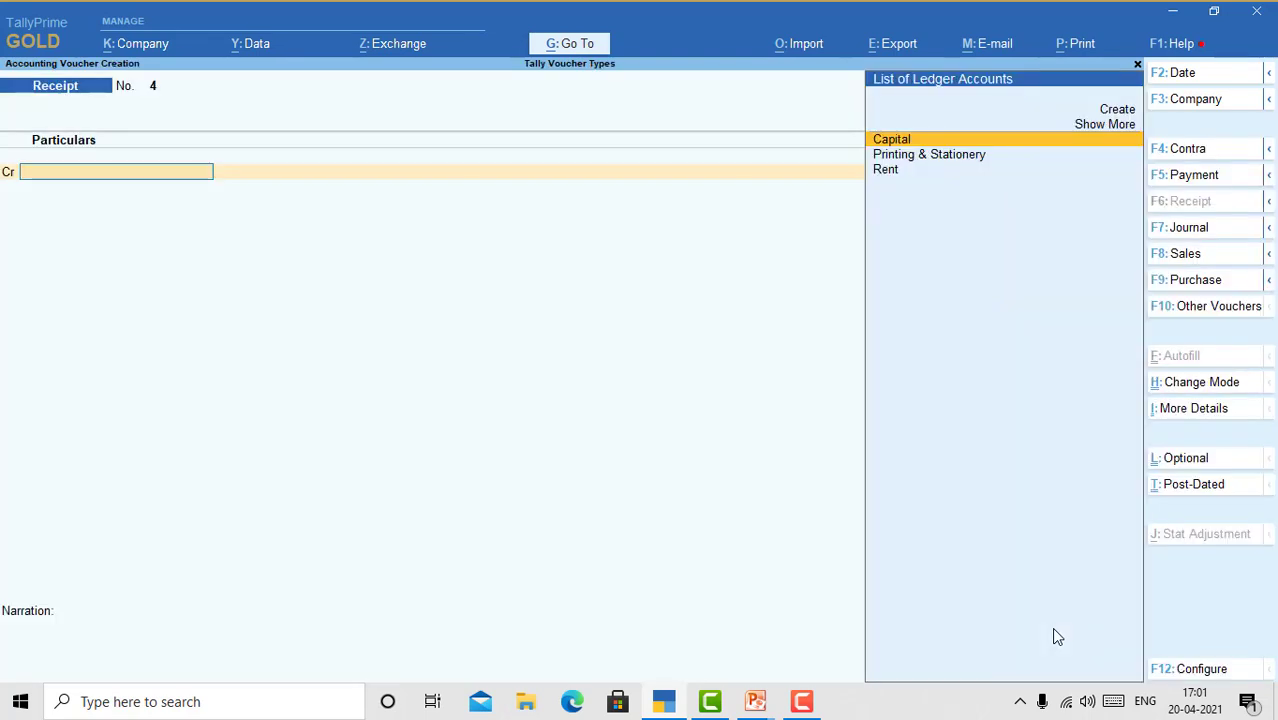
Create a ledger named Customer 1 under the Sundry Debtors group from within the receipt voucher.
key(alt+c)
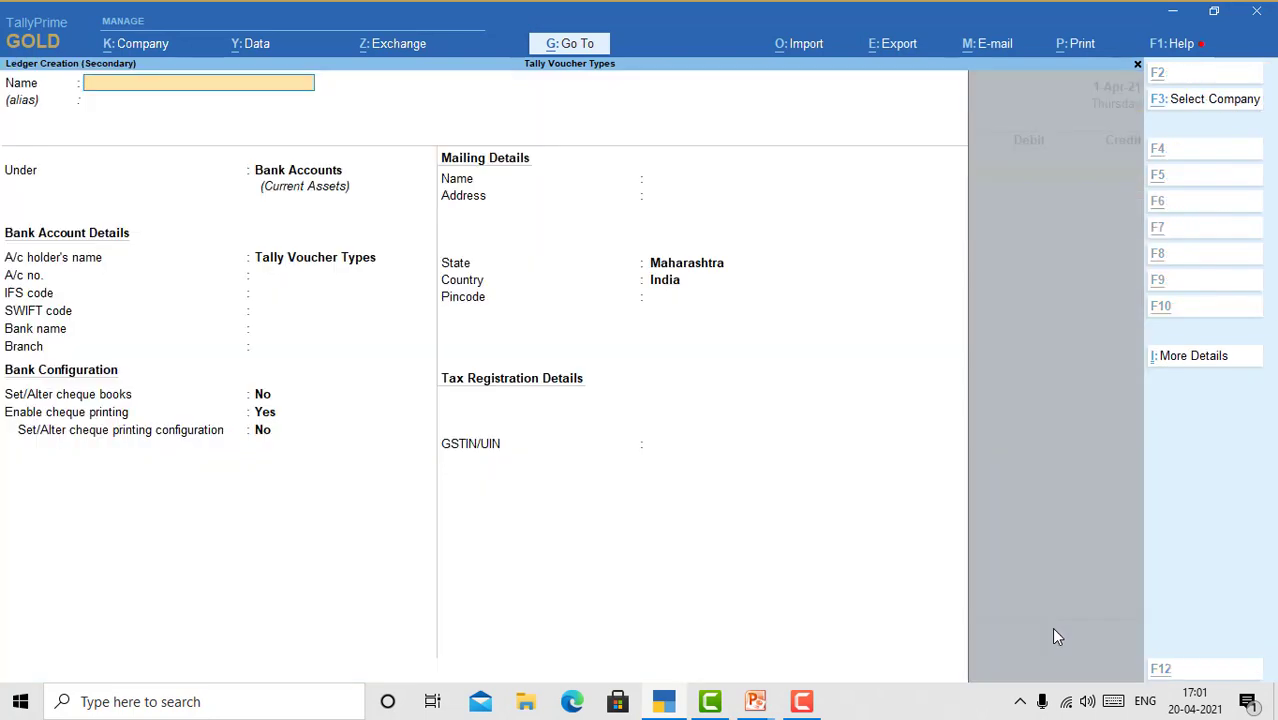
text(Custome)
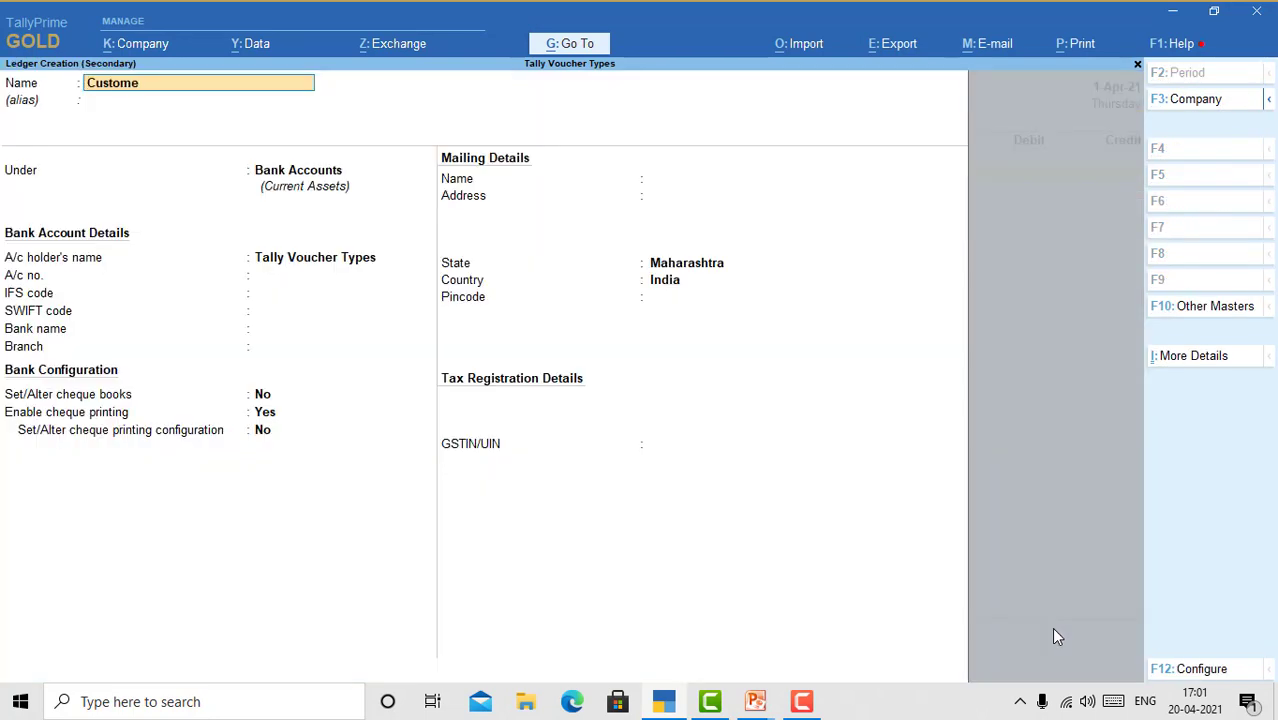
text(r 1)
key(Return)
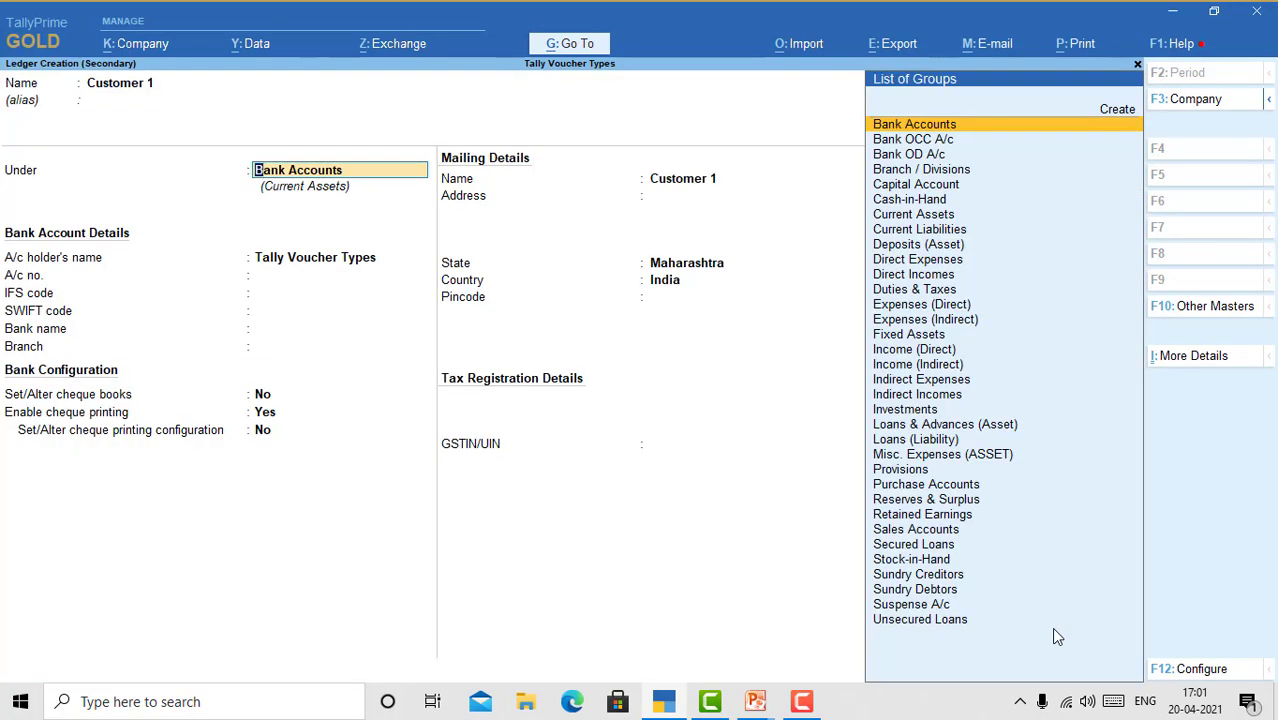
text(Sund)
key(Down)
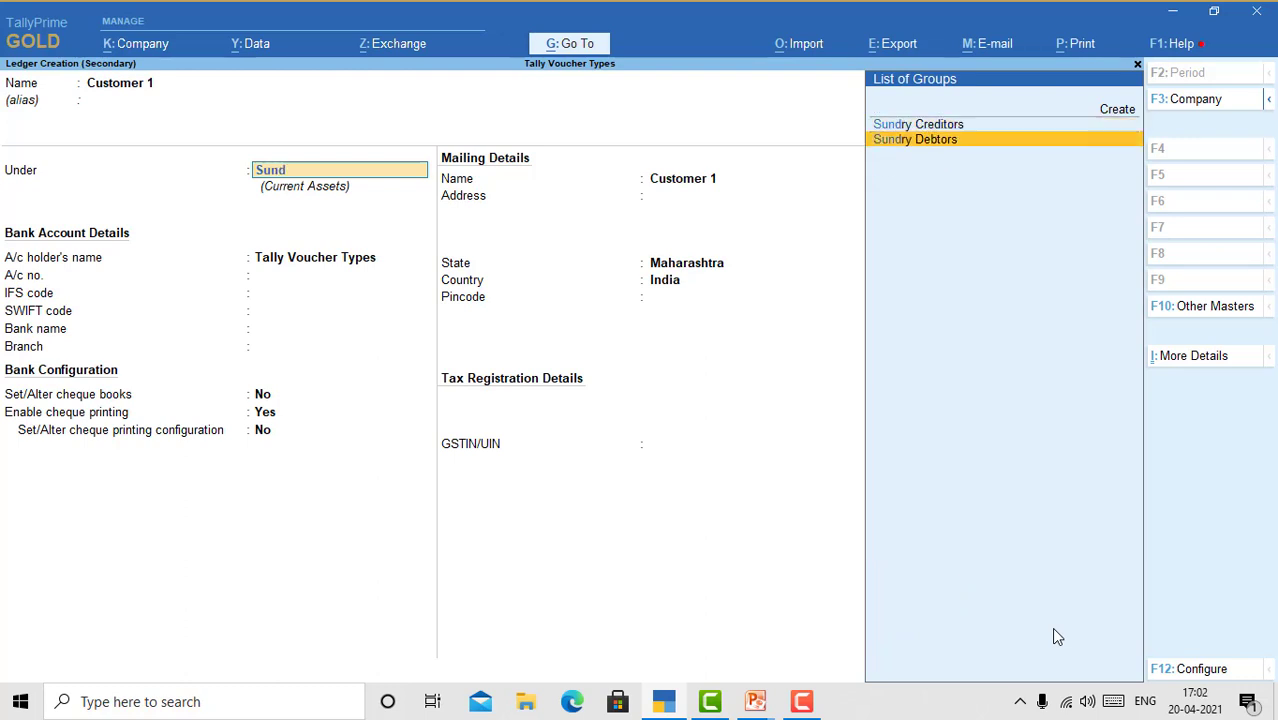
key(Return)
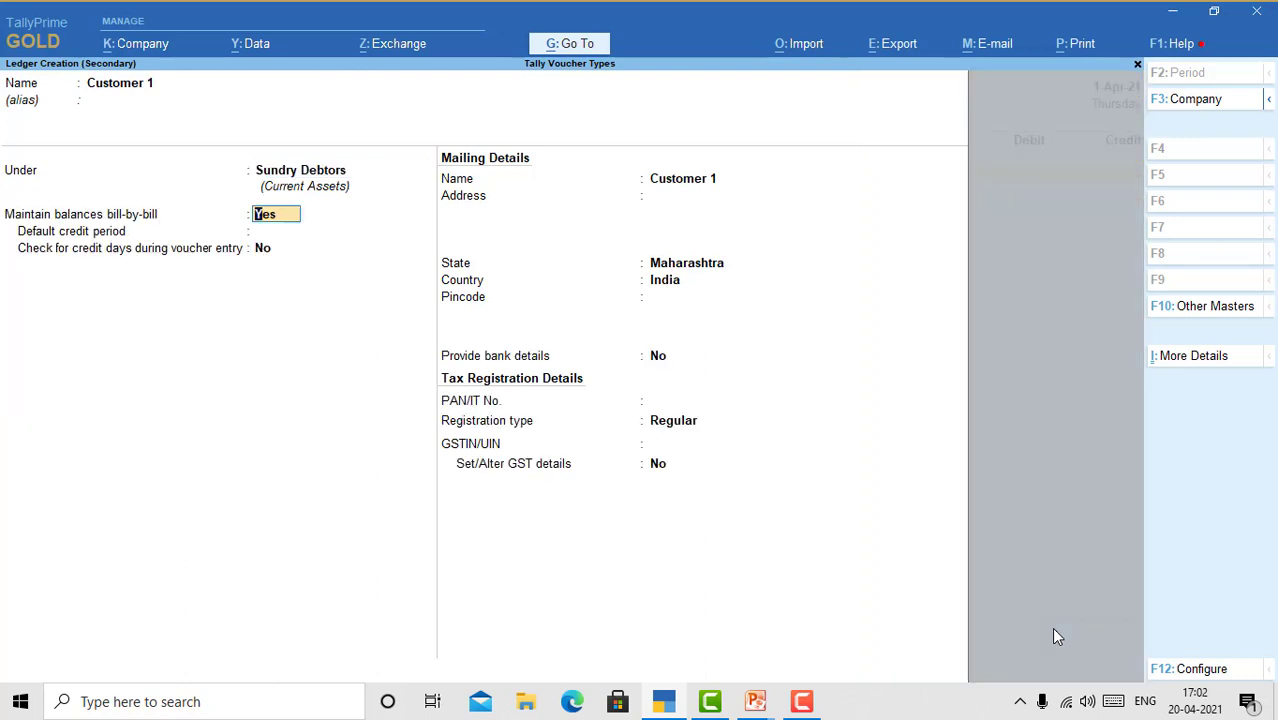
Keep bill-by-bill balances at Yes, accept the default mailing and tax details, and save the Customer 1 ledger.
key(Return)
key(Return)
key(Return)
key(Return)
key(Return)
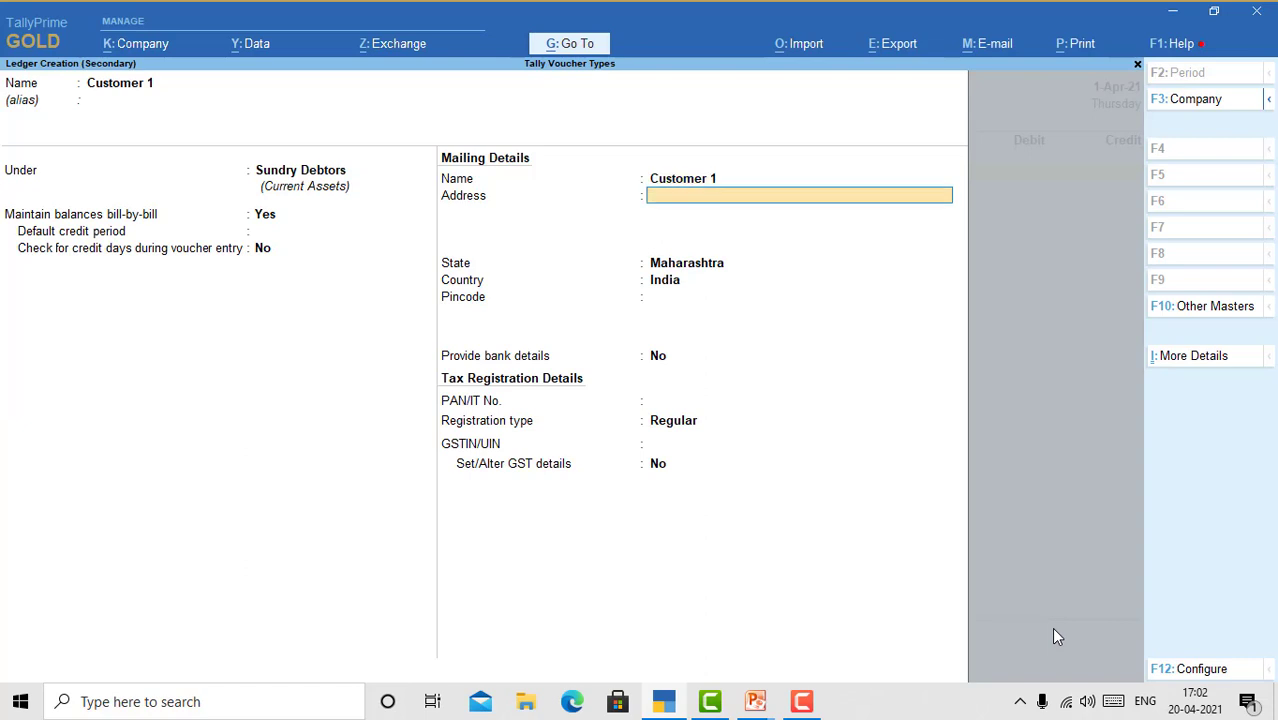
key(Return)
key(Return)
key(Return)
key(Return)
key(Return)
key(Return)
key(Return)
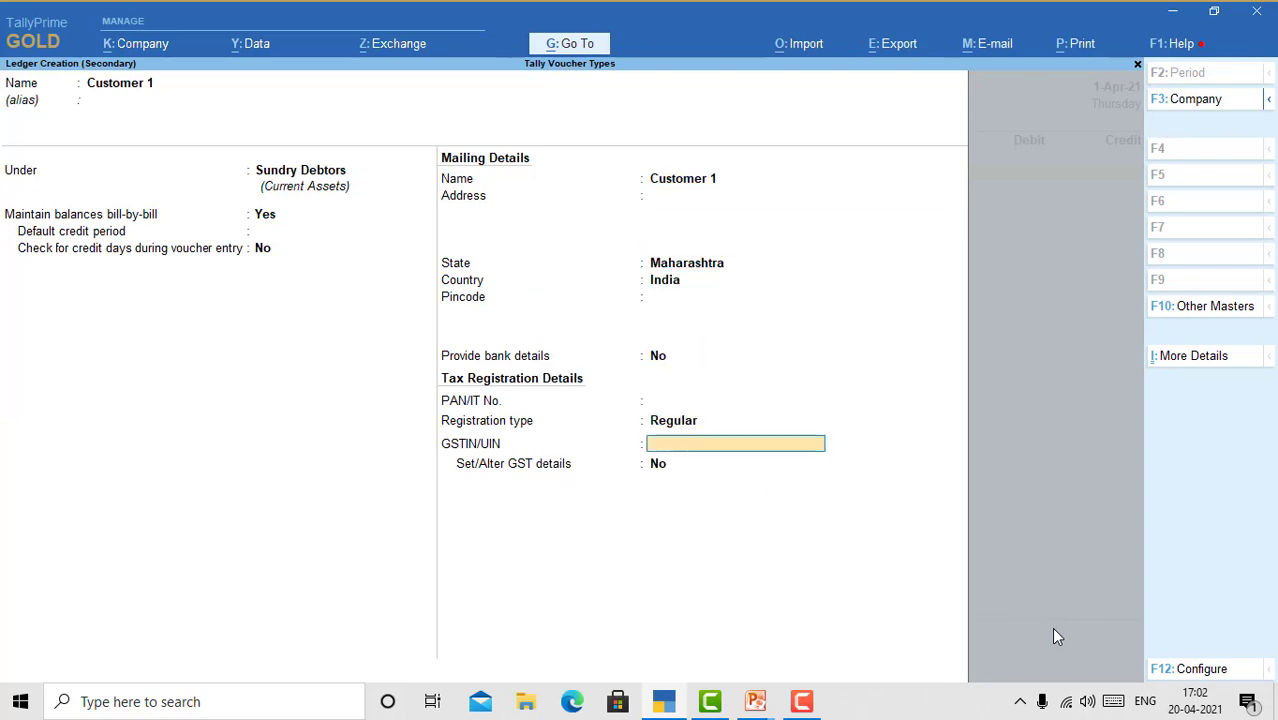
key(Return)
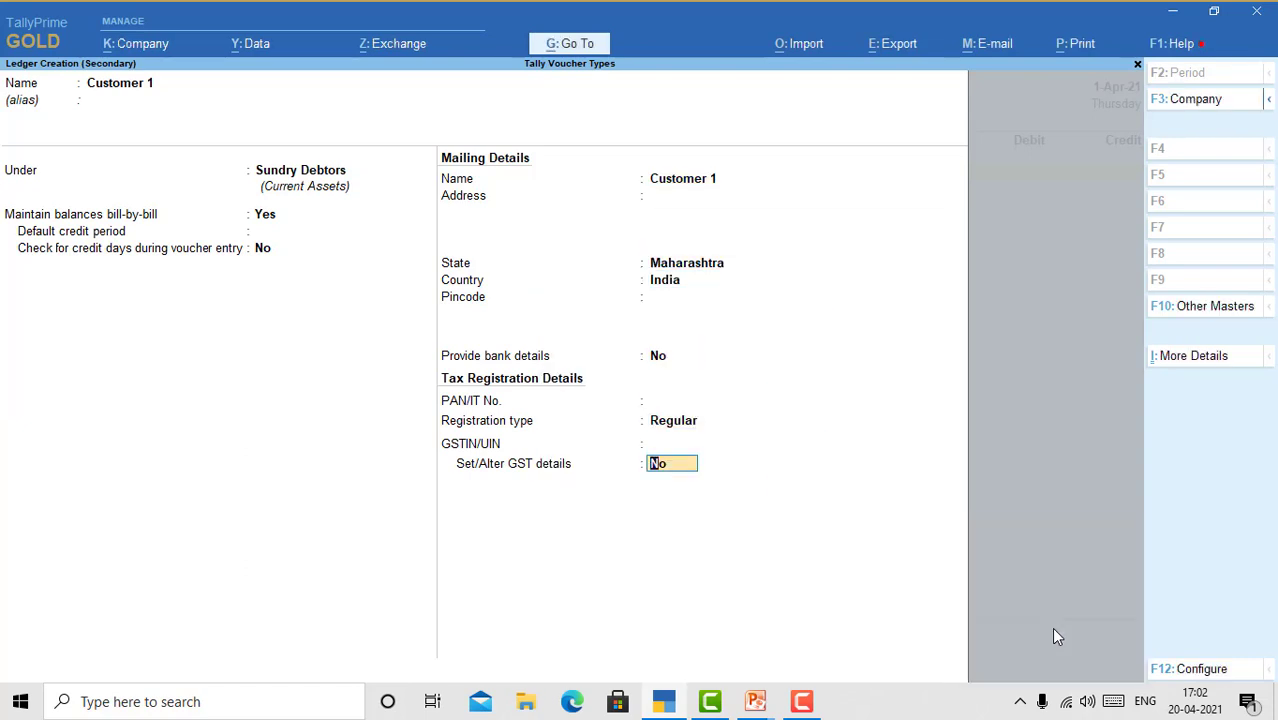
key(Return)
key(Return)
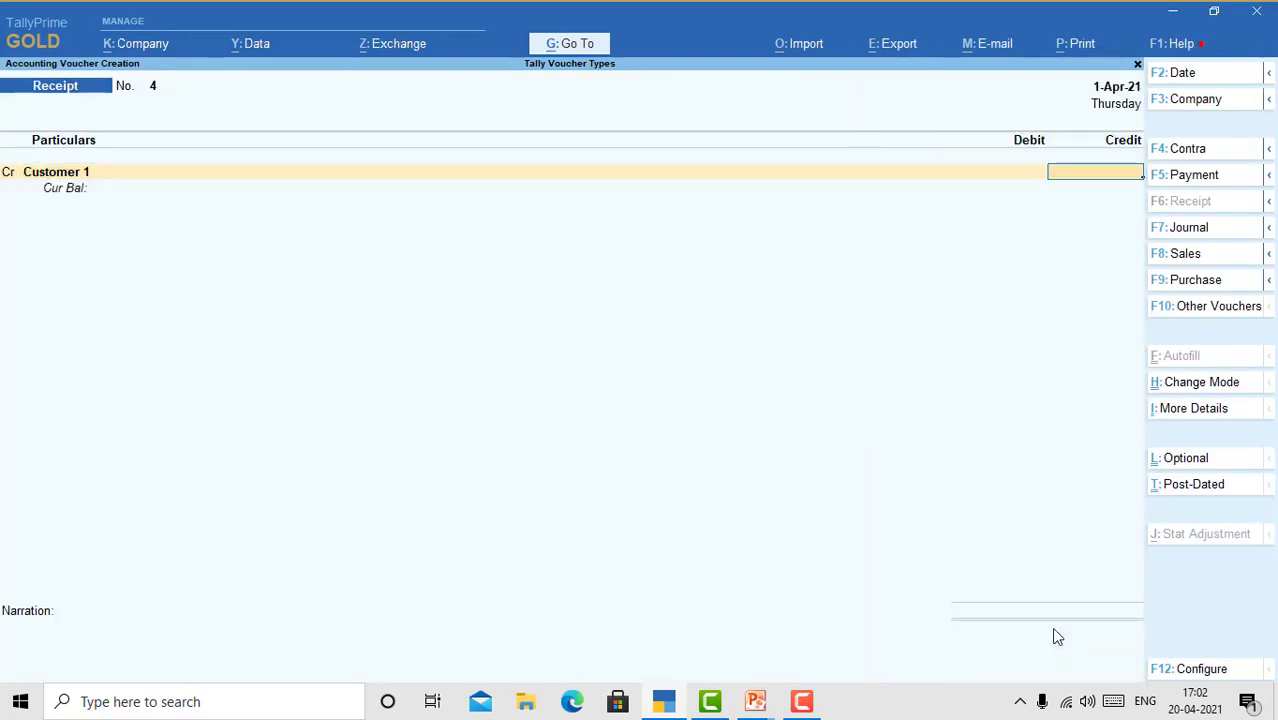
Credit Customer 1 with 2,00,000 and allocate the whole amount as On Account in the bill-wise details.
text(2,00,000)
key(Return)
key(Return)
key(Return)
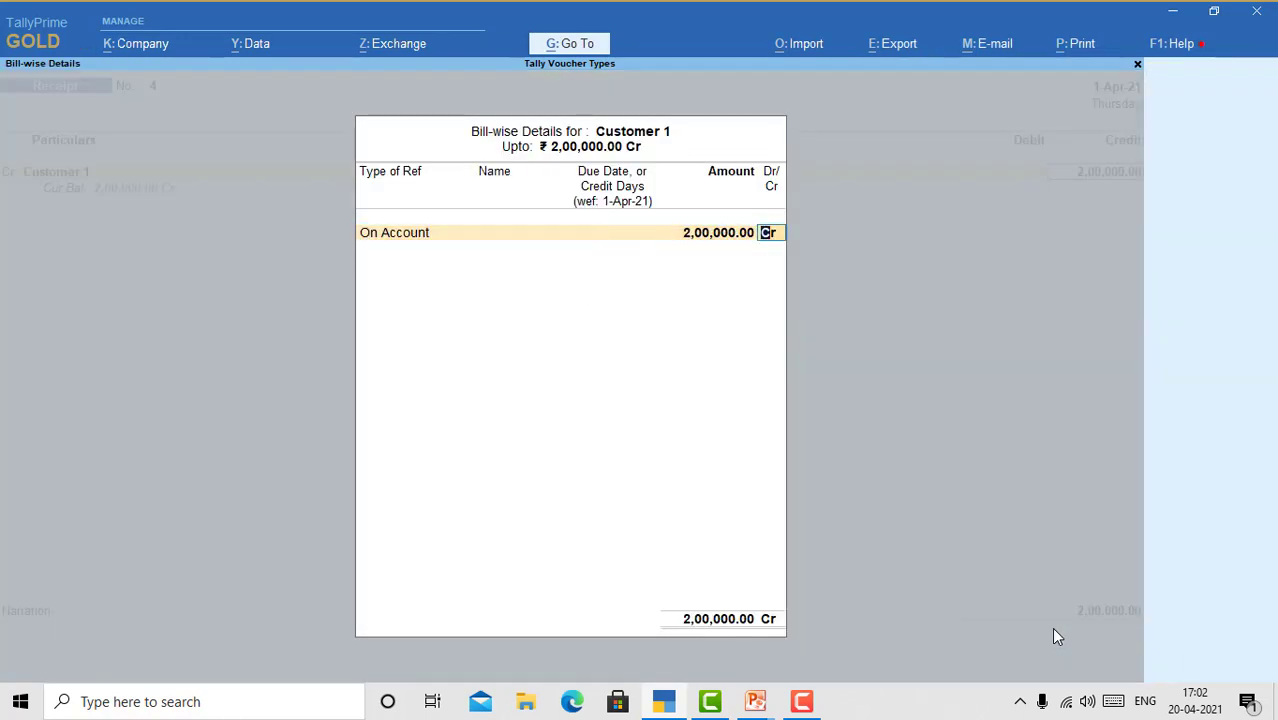
key(Return)
Choose State Bank of India as the debit ledger for the 2,00,000 receipt.
key(Down)
key(Down)
key(Down)
key(Down)
key(Down)
key(Down)
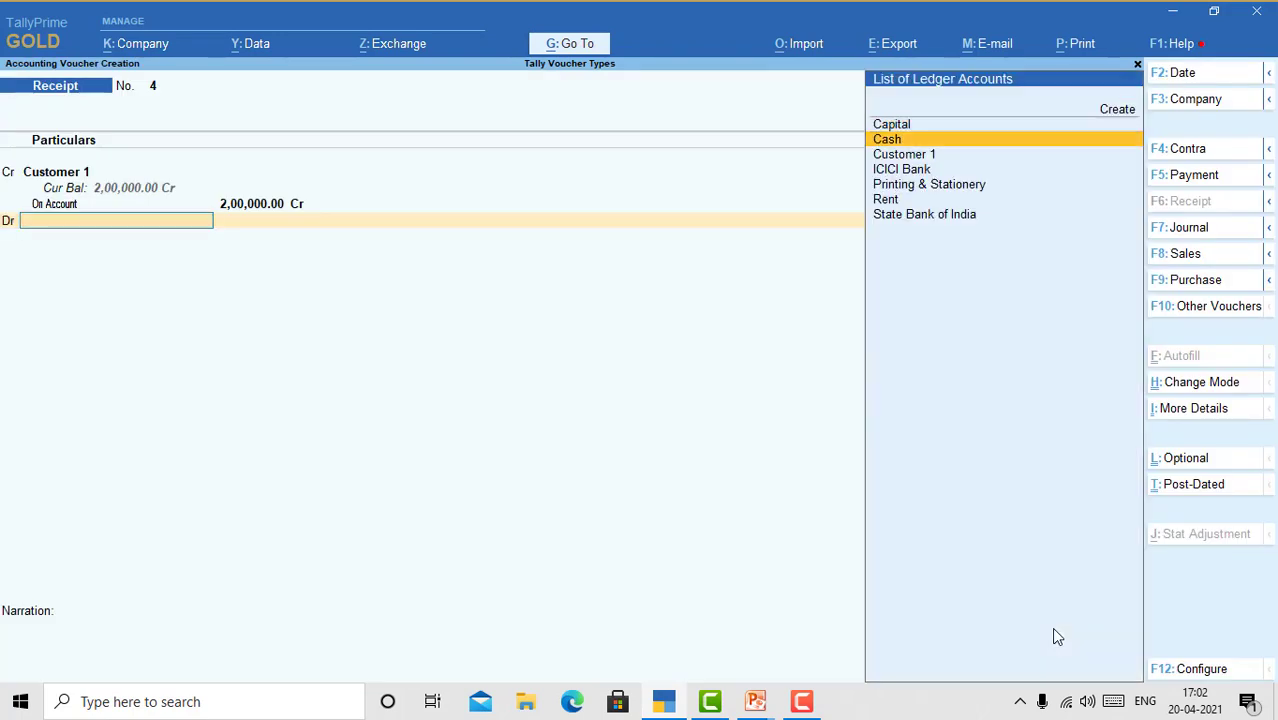
key(Return)
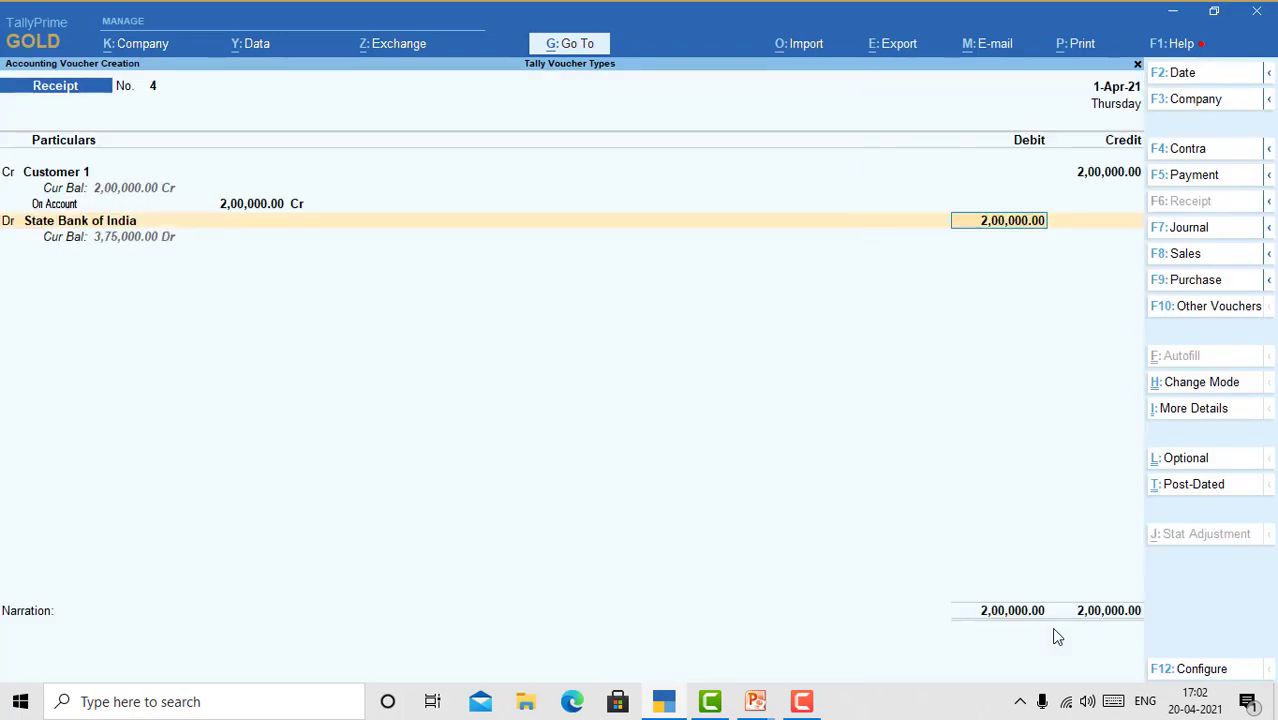
Accept the debit amount and the default Cheque/DD bank allocation for State Bank of India, leaving the instrument details blank.
key(Return)
key(Return)
key(Return)
key(Return)
key(Return)
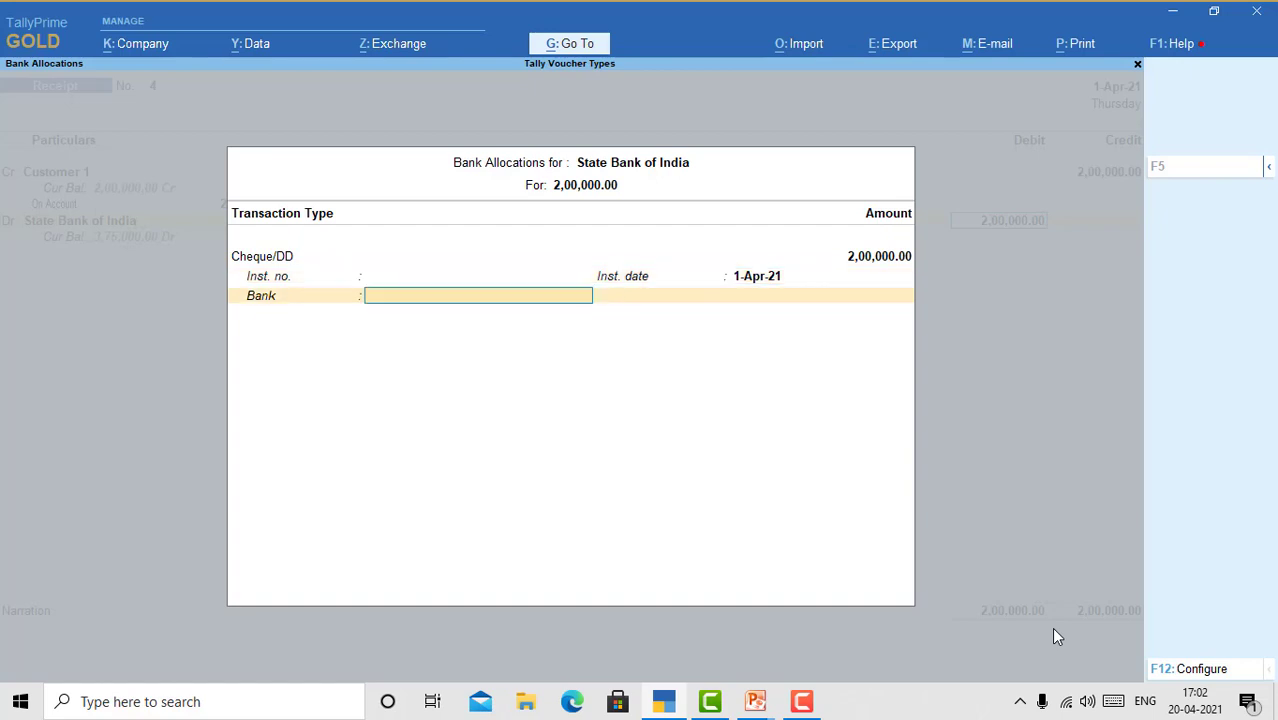
Save the receipt voucher with the narration "Advance received from customer" and return to the Gateway of Tally.
text(Adva)
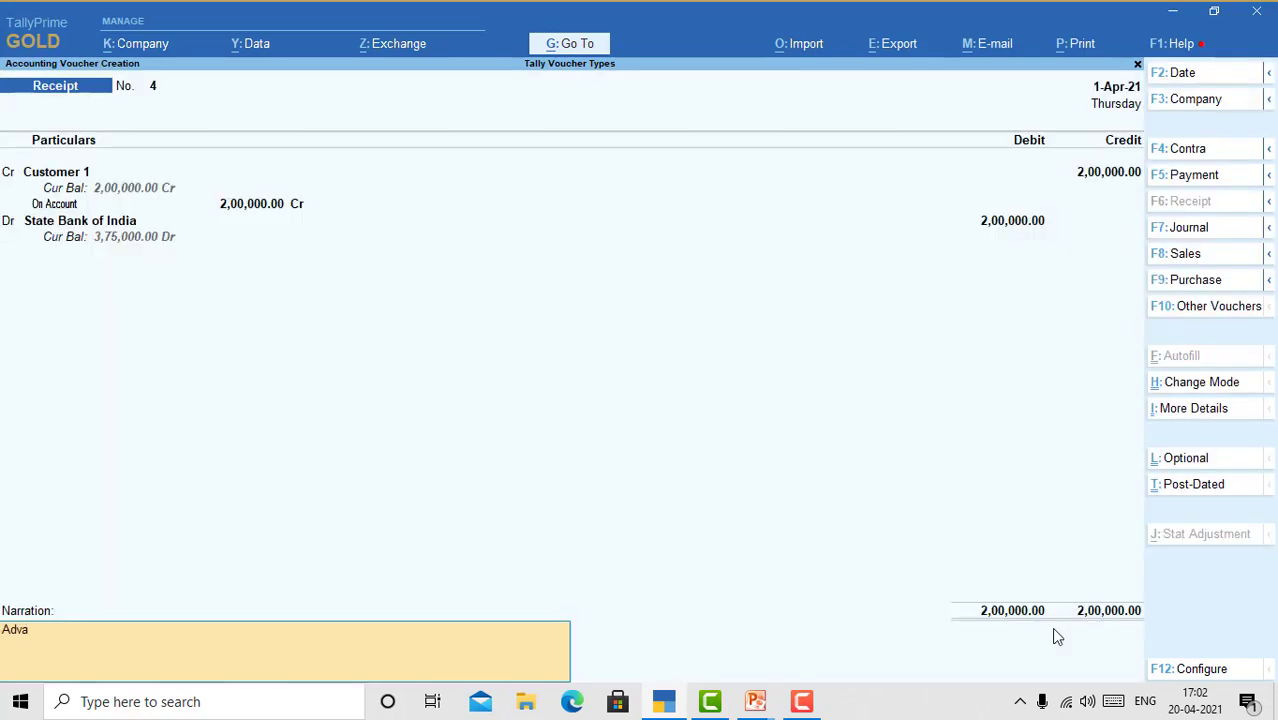
text(nce received from customer)
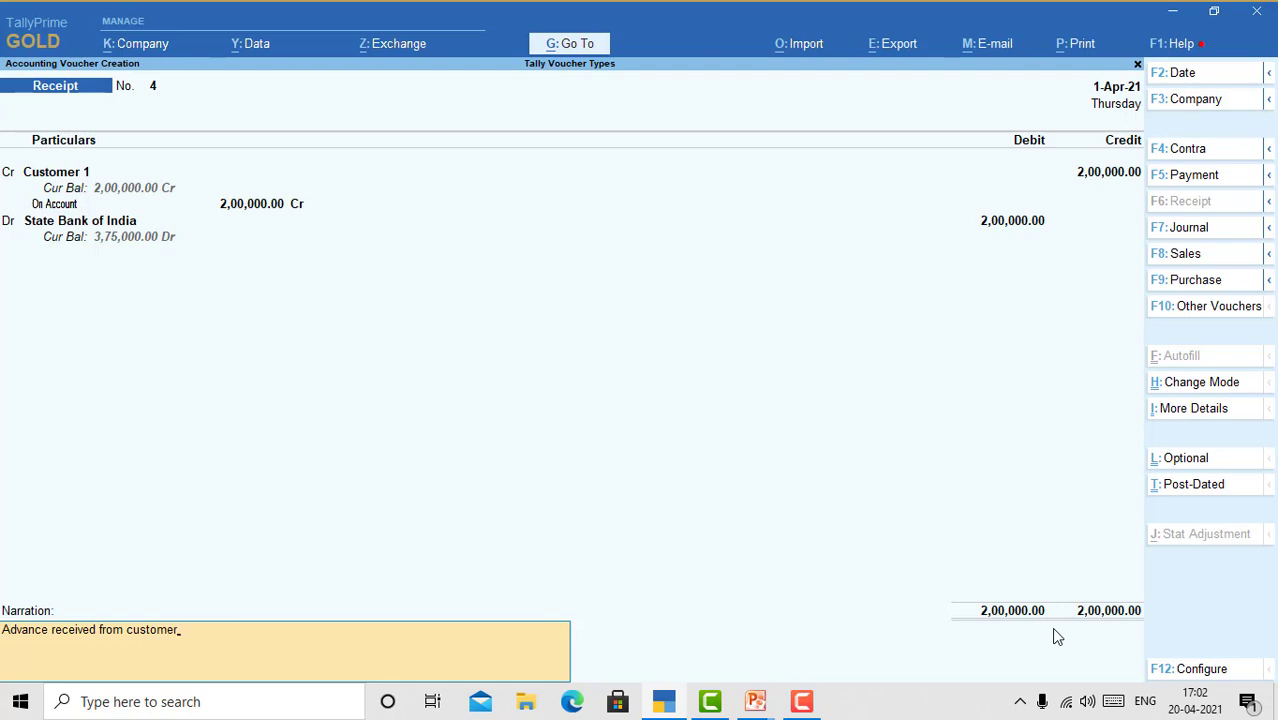
key(Return)
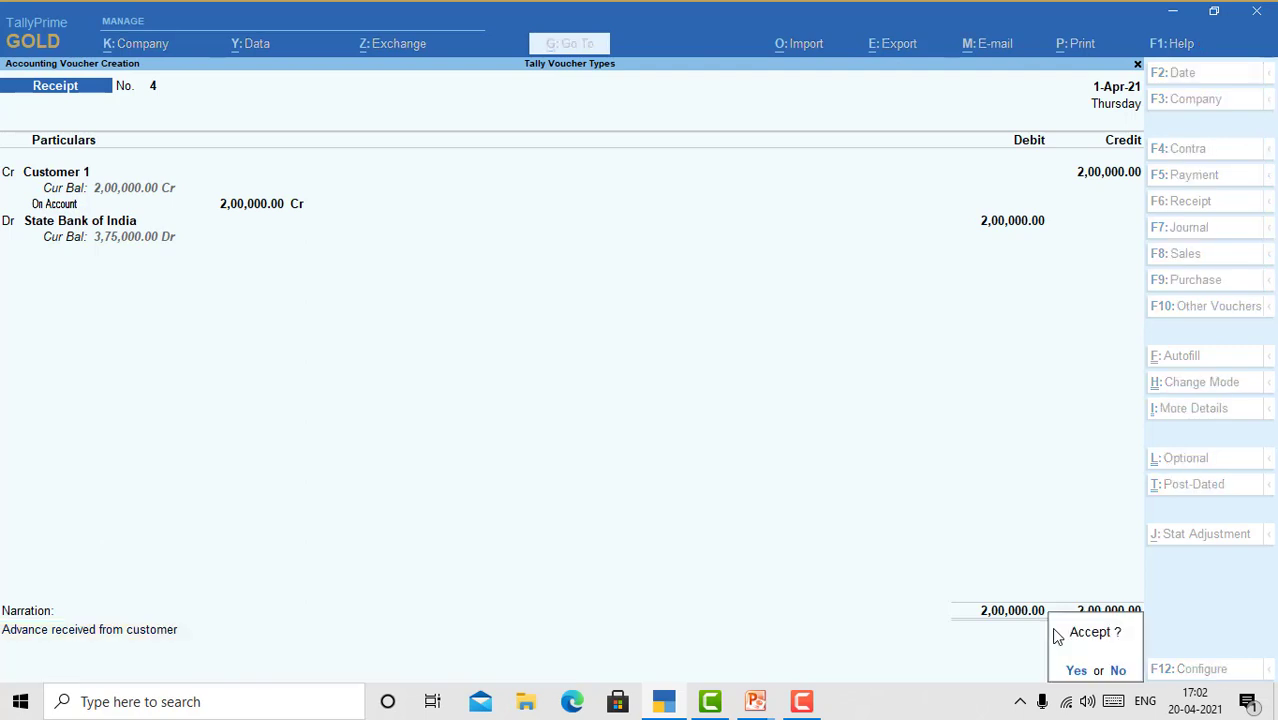
key(Return)
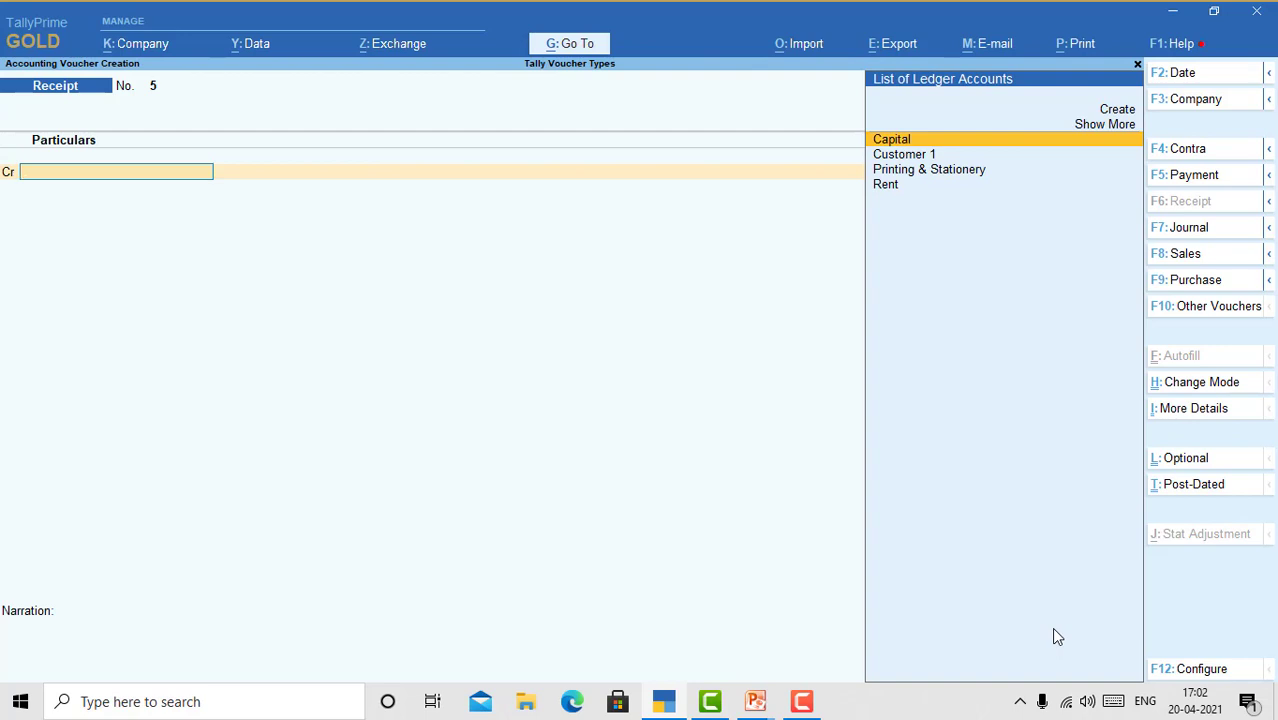
key(Escape)
key(Return)
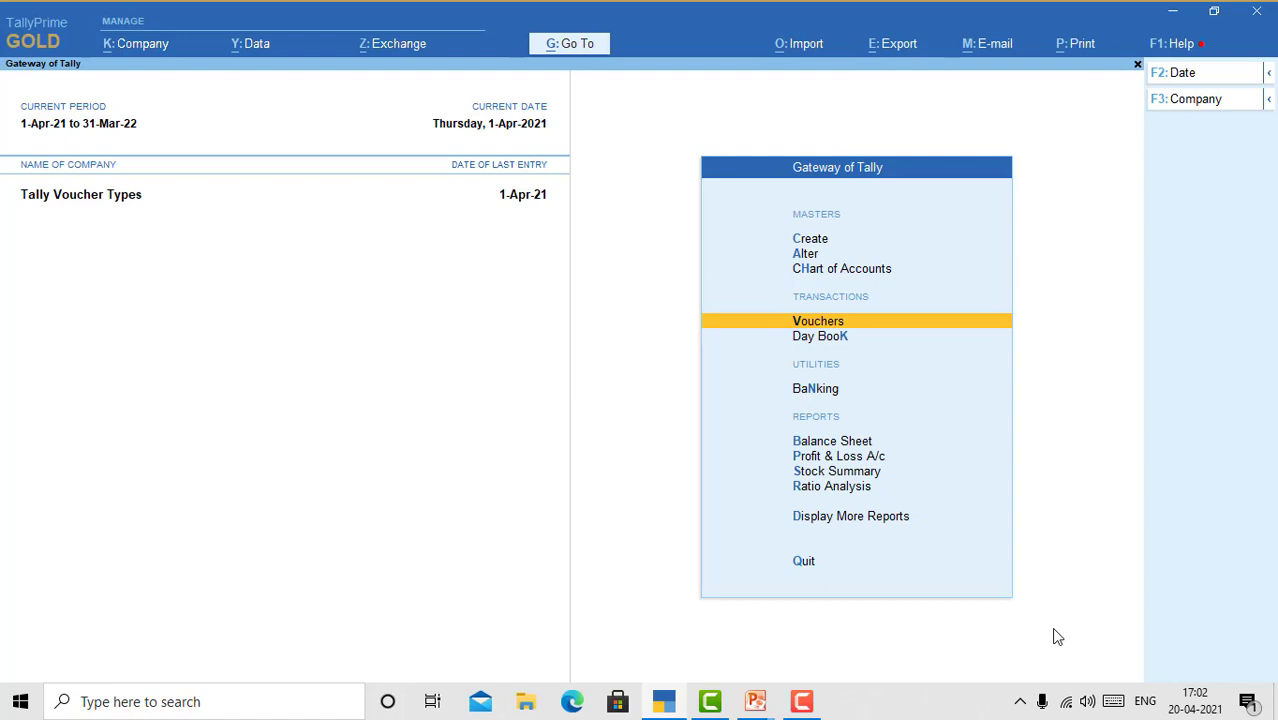
key(alt+Tab)
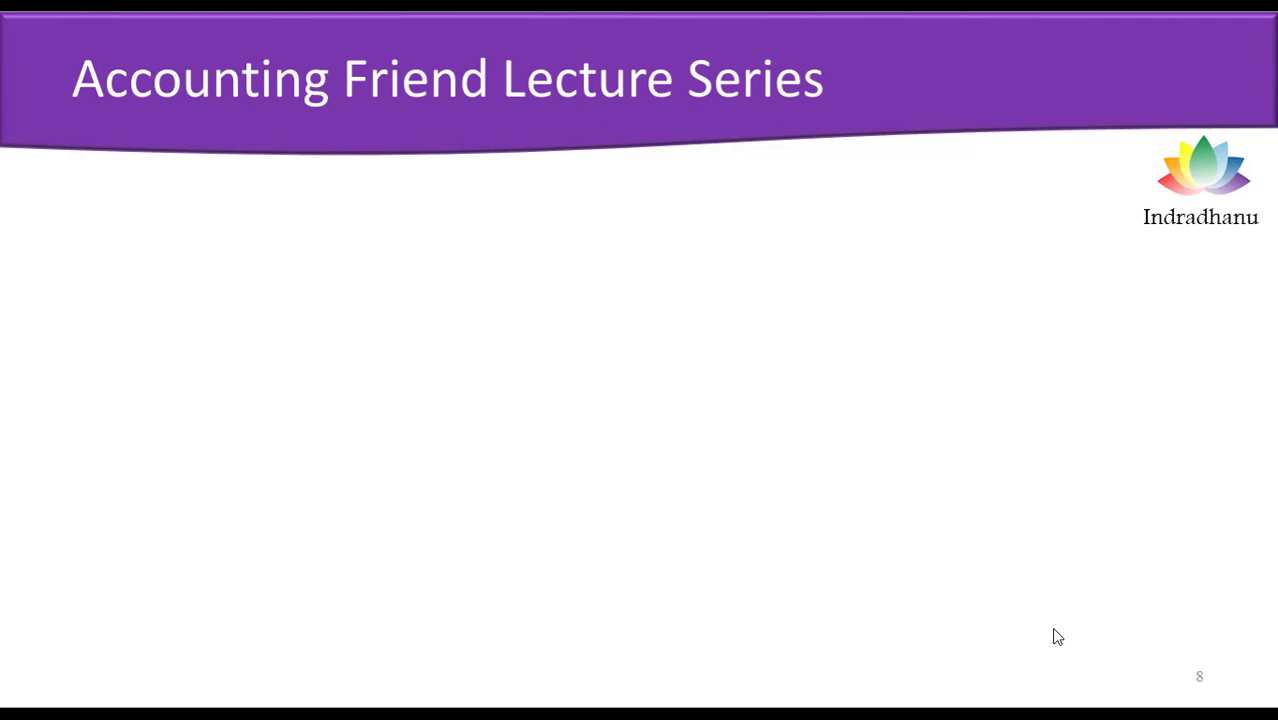
key(Right)
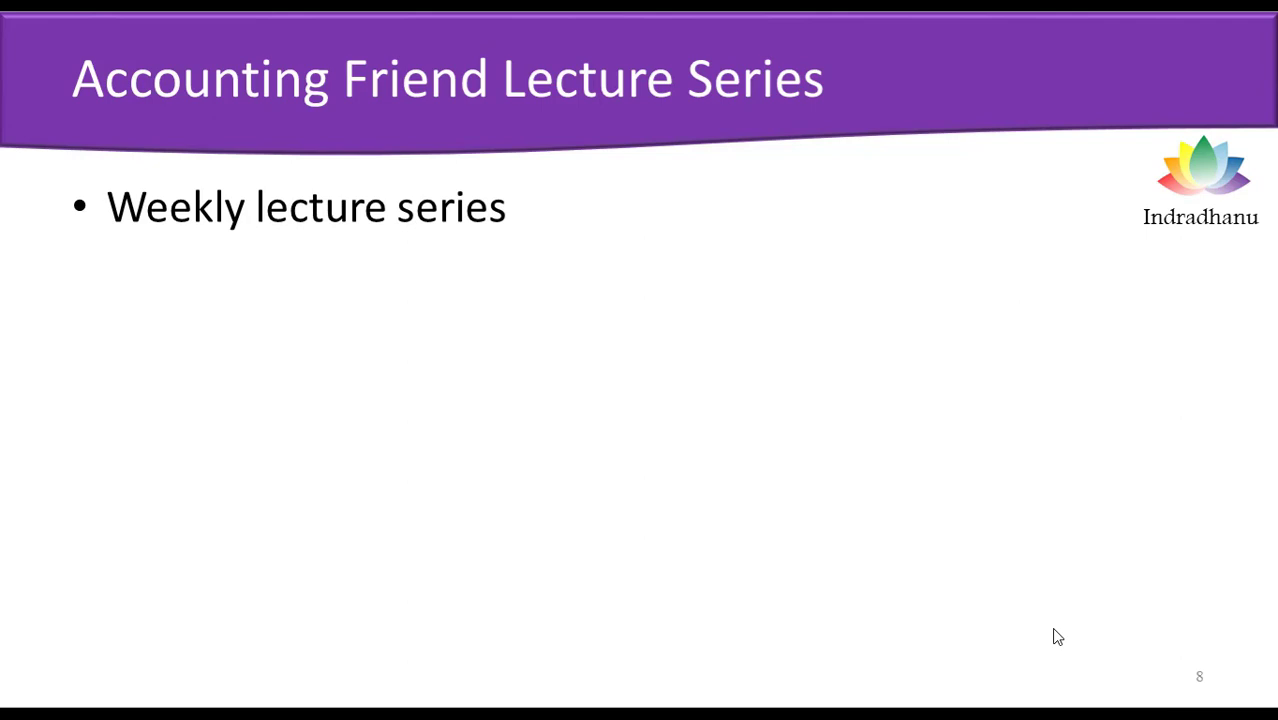
click(1054, 629)
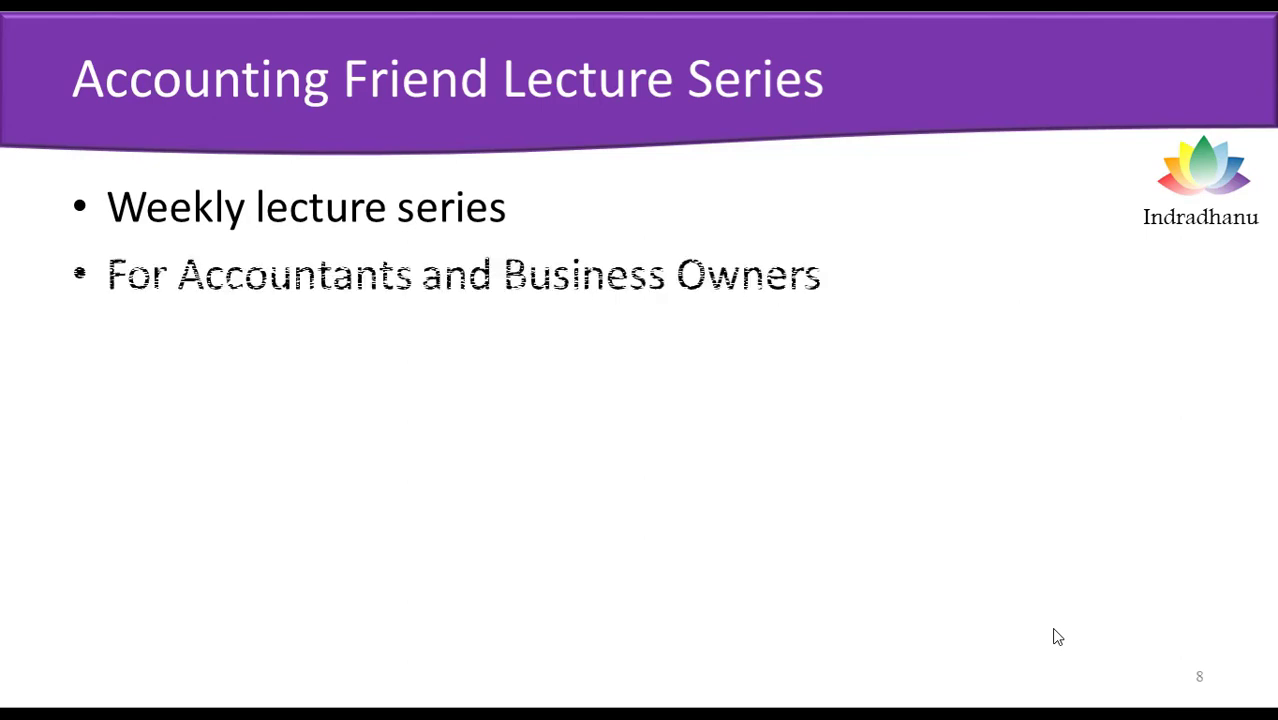